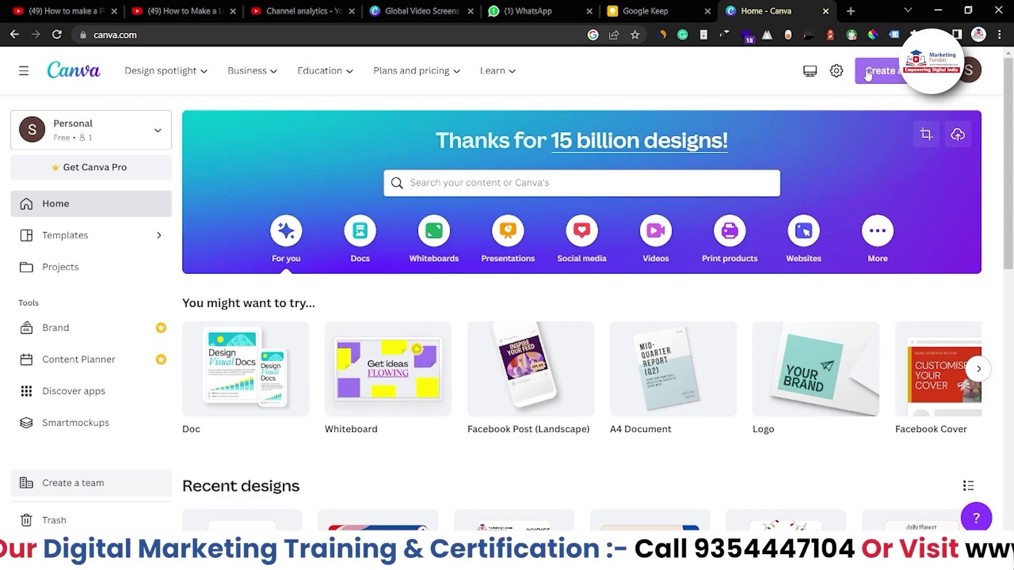
Search Canva for 'business card' and browse the Business Card templates results.
click(868, 76)
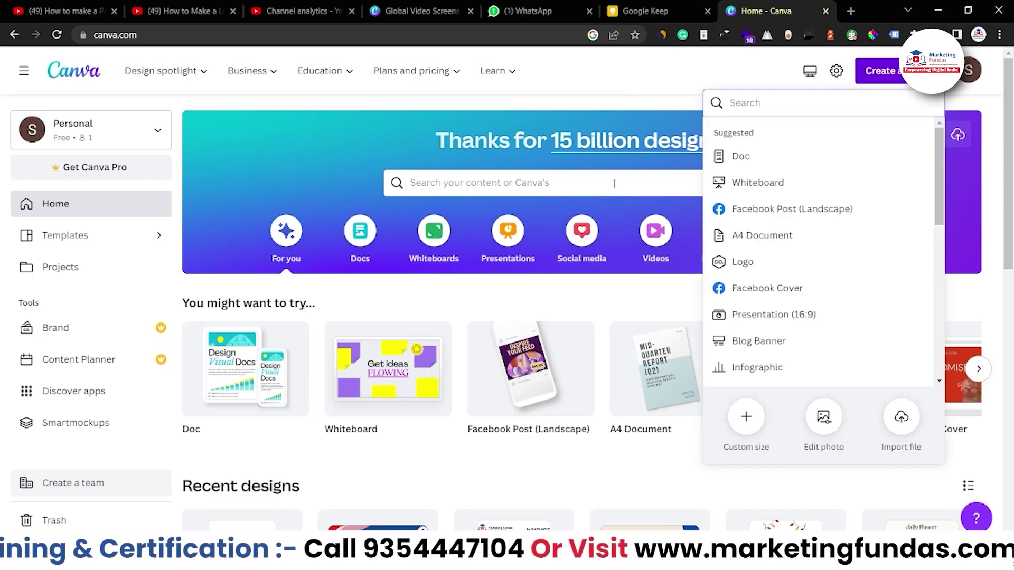
click(615, 183)
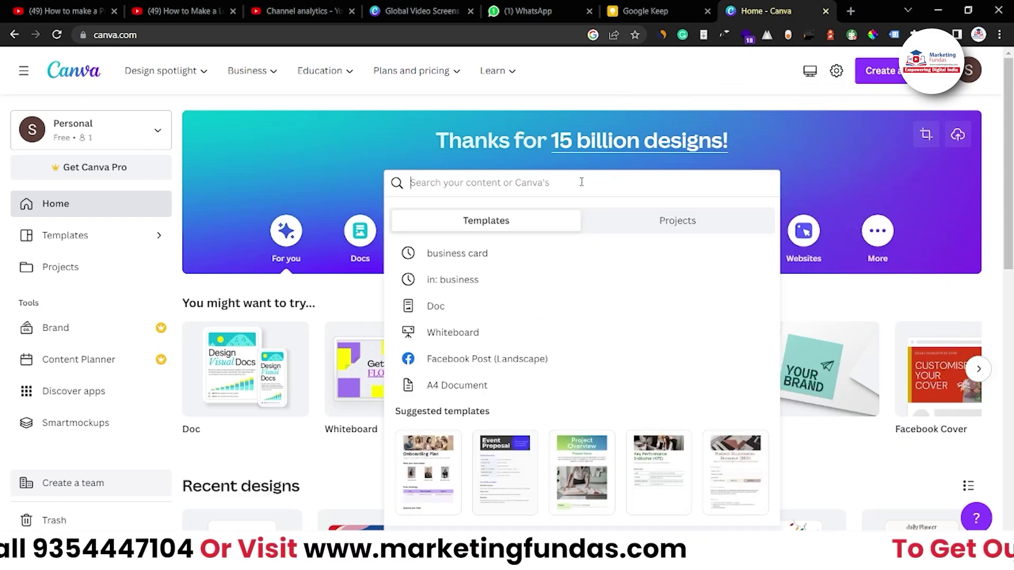
text(business card)
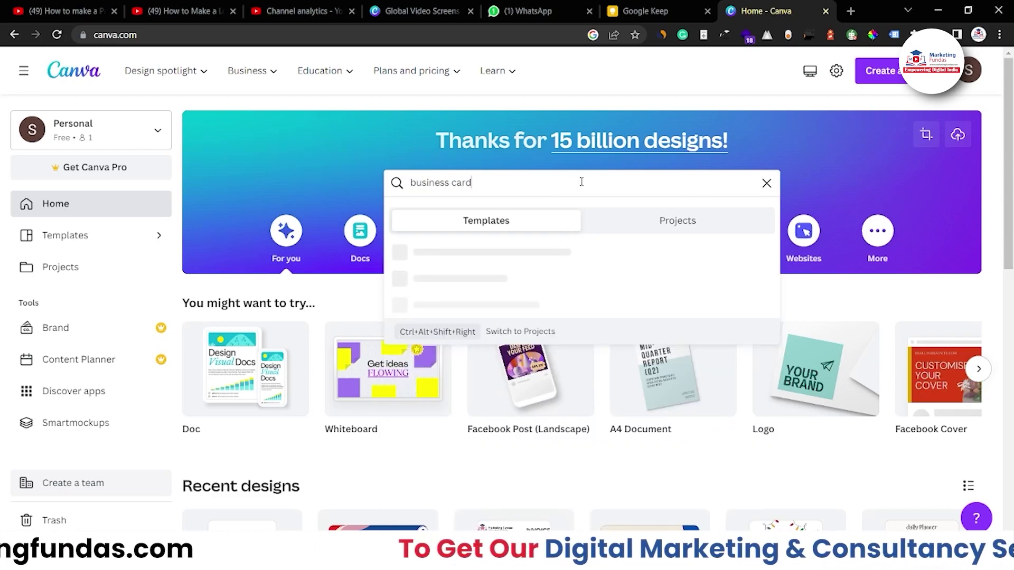
key(Return)
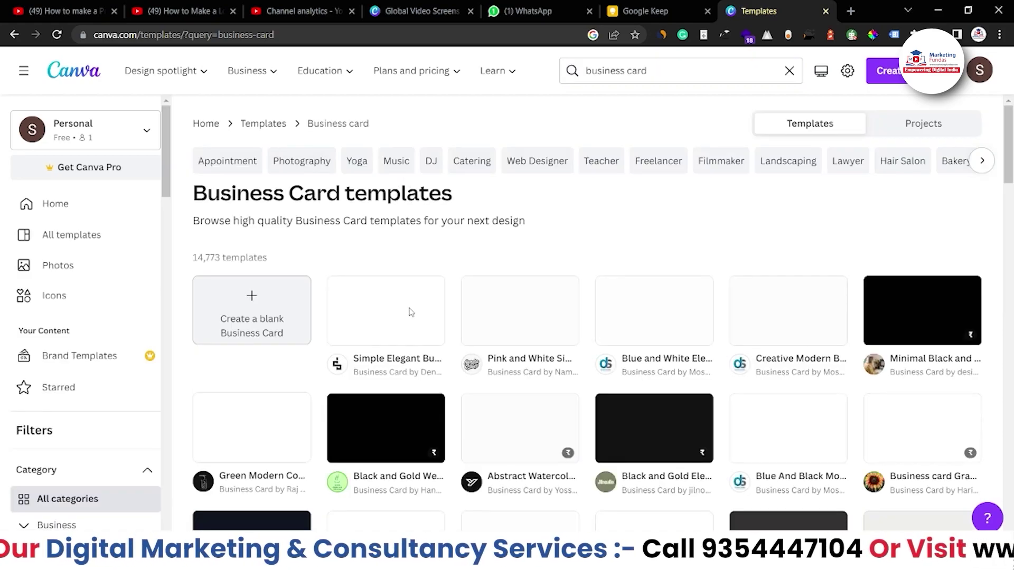
scroll(671, 357, down, 1)
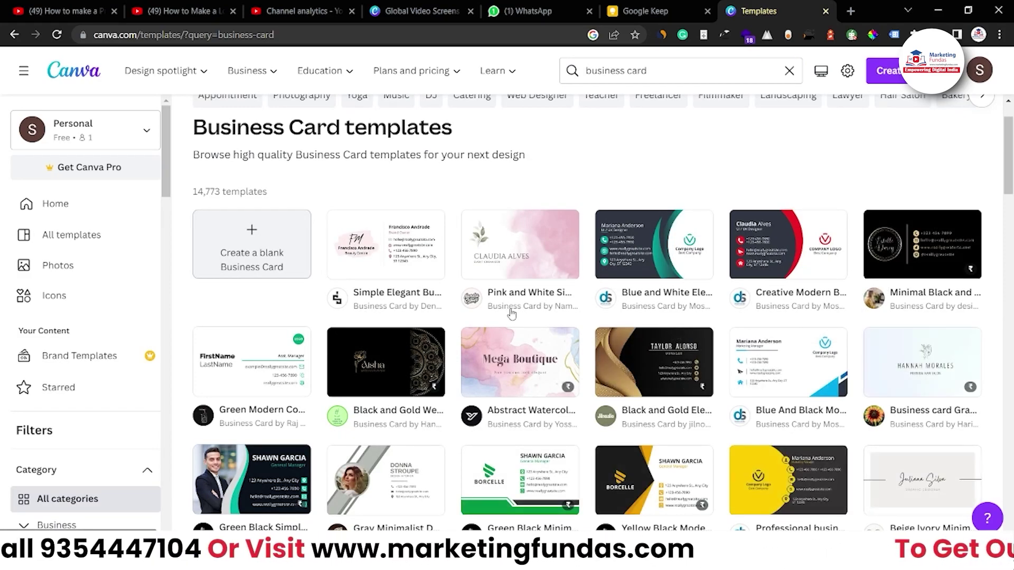
scroll(520, 316, up, 1)
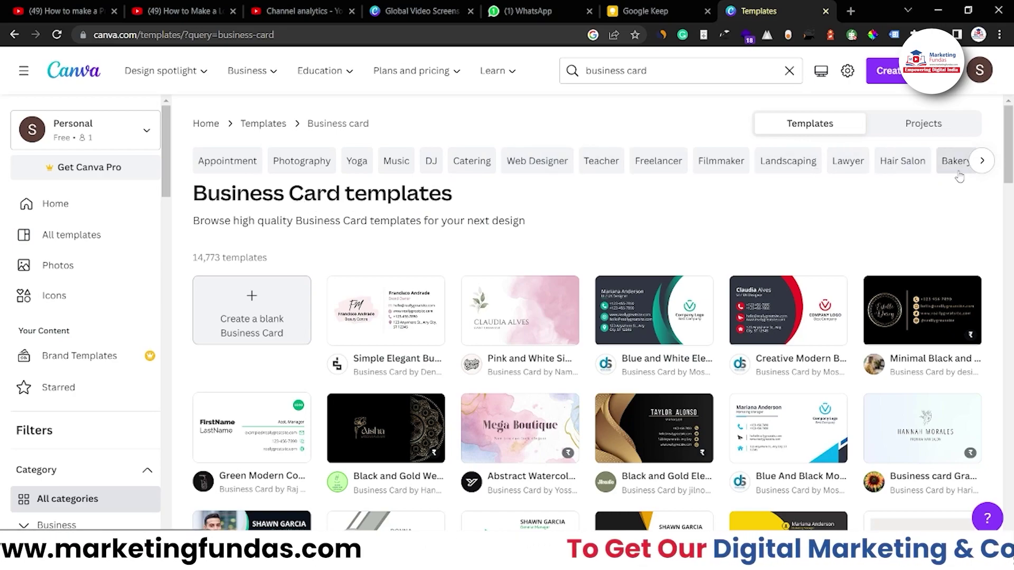
click(980, 160)
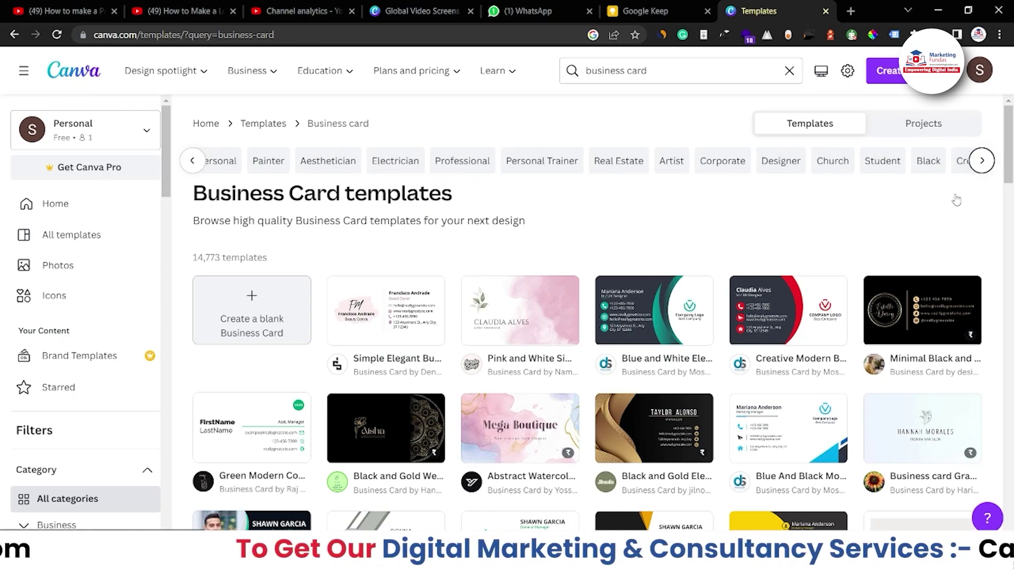
click(979, 161)
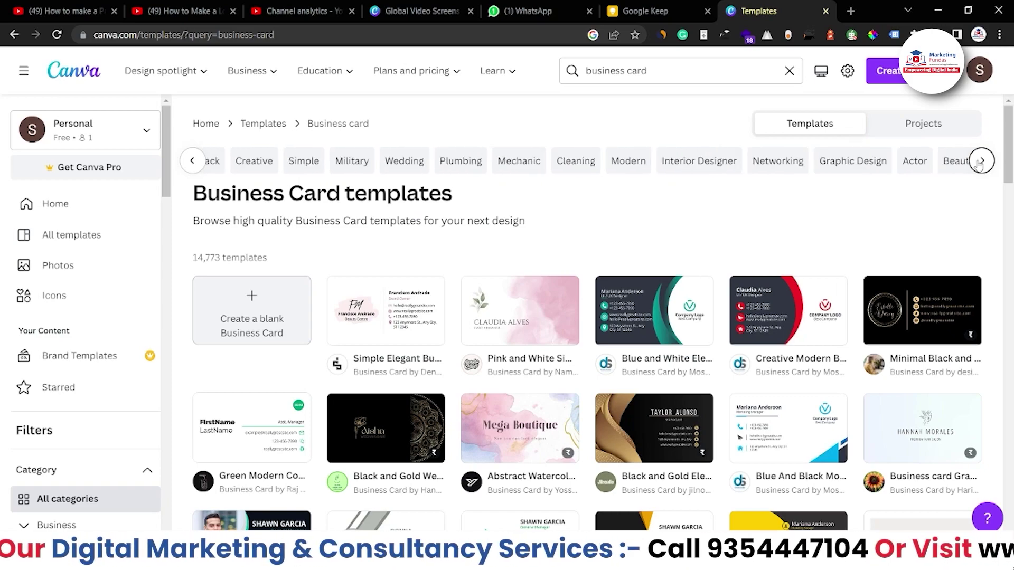
click(980, 162)
click(980, 161)
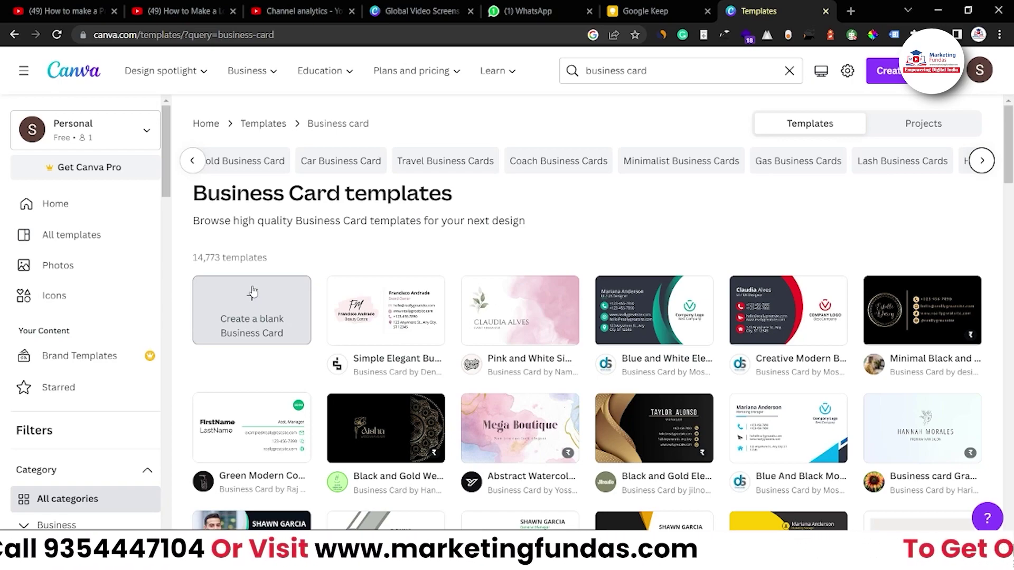
click(251, 293)
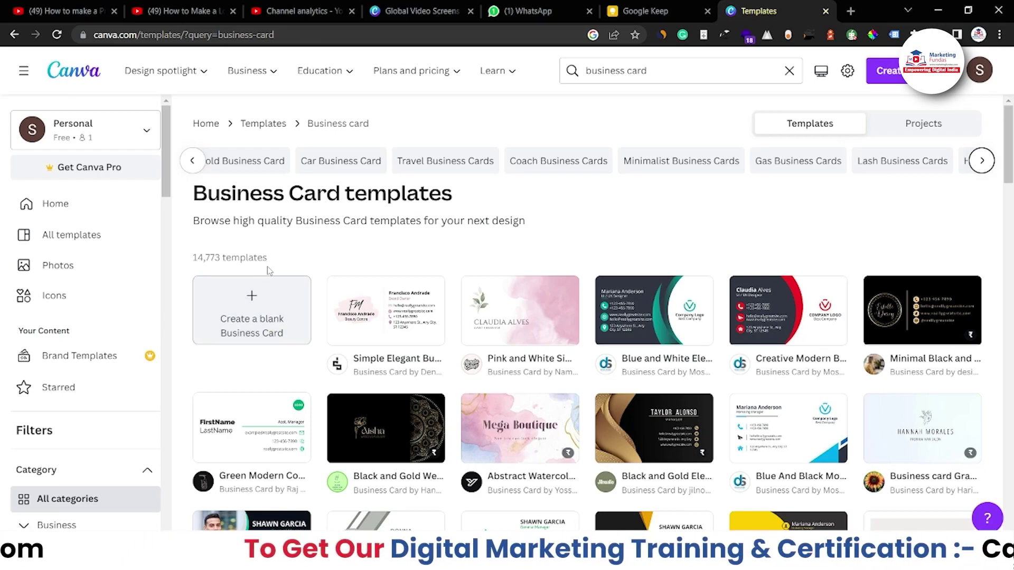
mouse_move(505, 448)
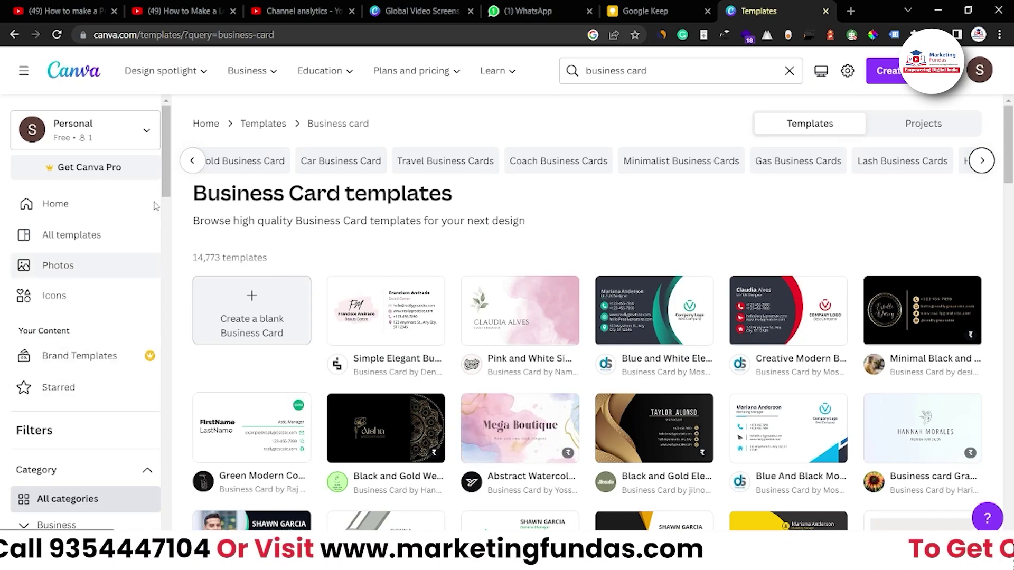
Create a blank business card, add a second empty page, and return to page 1.
click(262, 322)
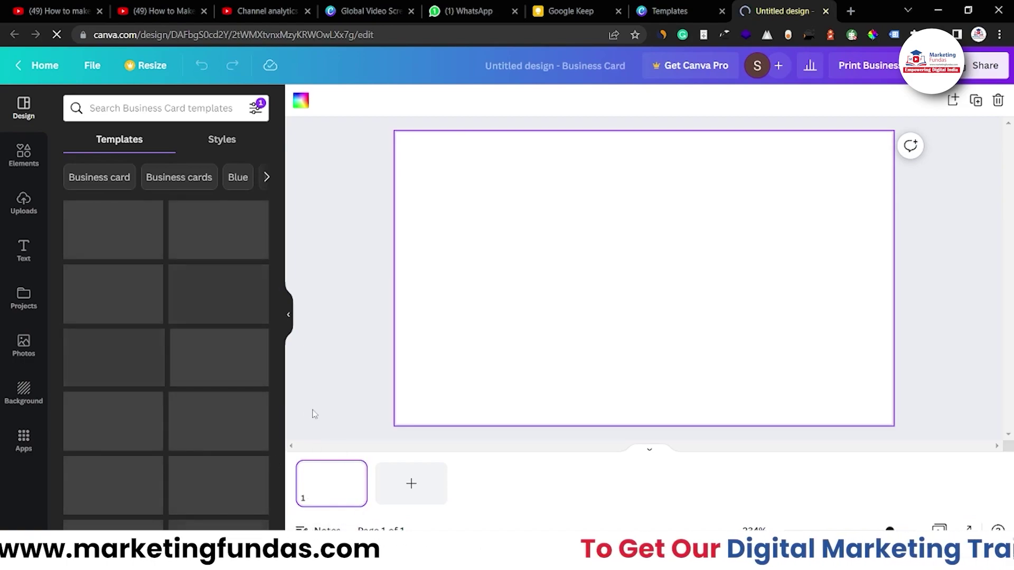
click(421, 489)
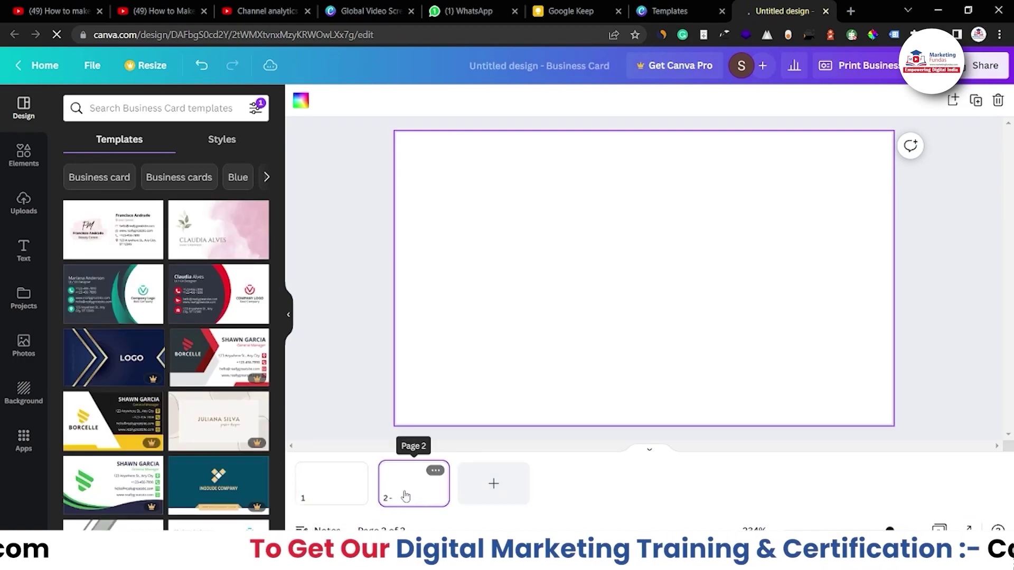
click(336, 496)
click(405, 492)
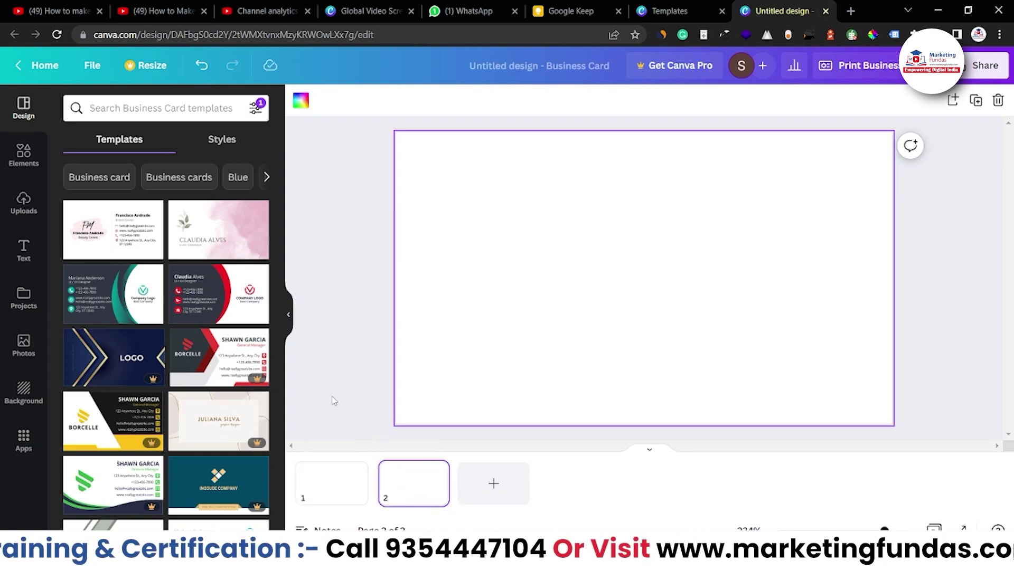
click(378, 346)
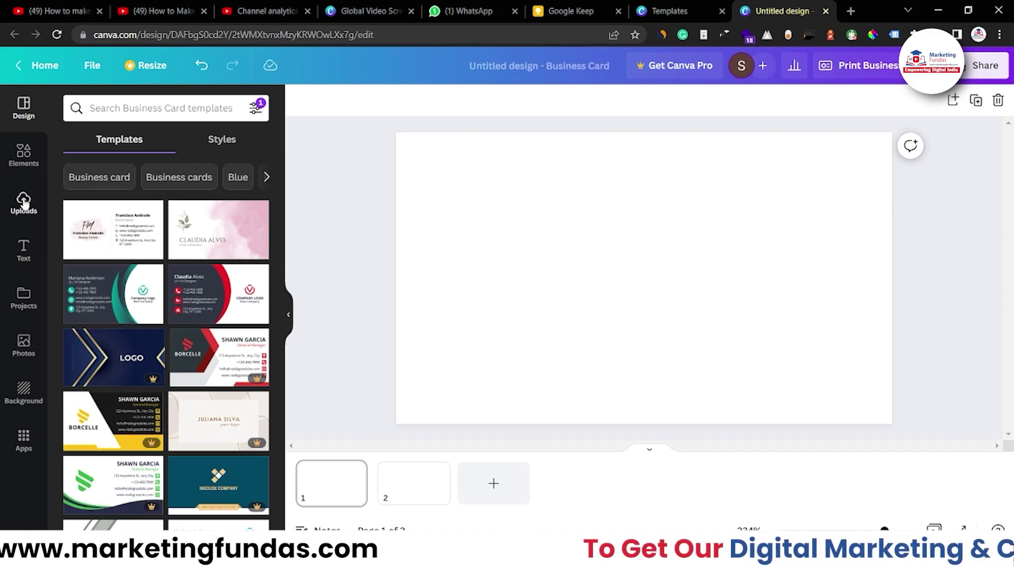
click(27, 149)
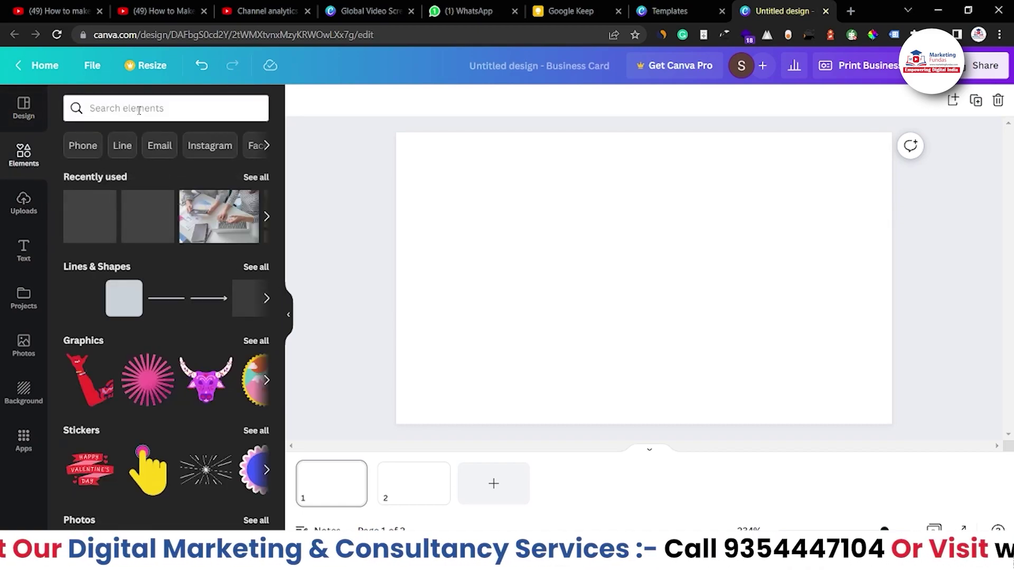
Add a grey rectangle stretched across the bottom edge of page 1.
click(256, 267)
scroll(163, 338, down, 2)
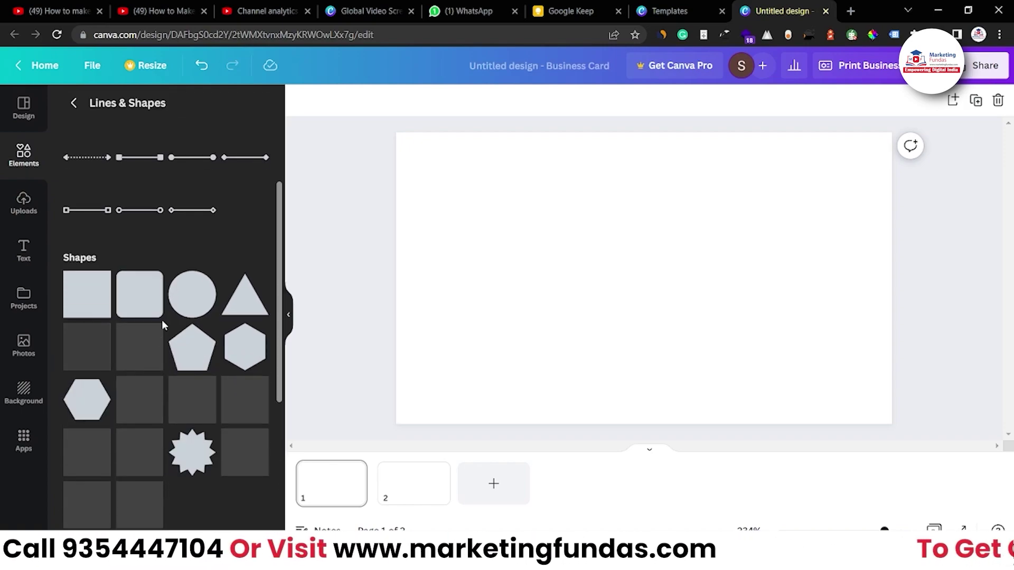
drag(87, 296, 904, 307)
drag(586, 305, 396, 304)
drag(624, 295, 609, 439)
Hide the page thumbnails, zoom in on the card, and select the grey bar.
click(509, 124)
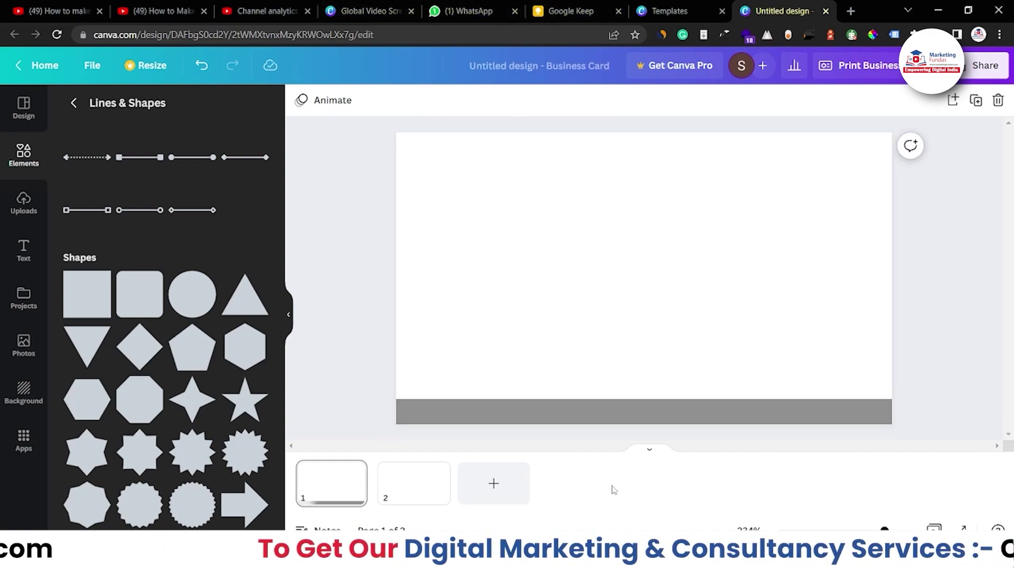
click(434, 422)
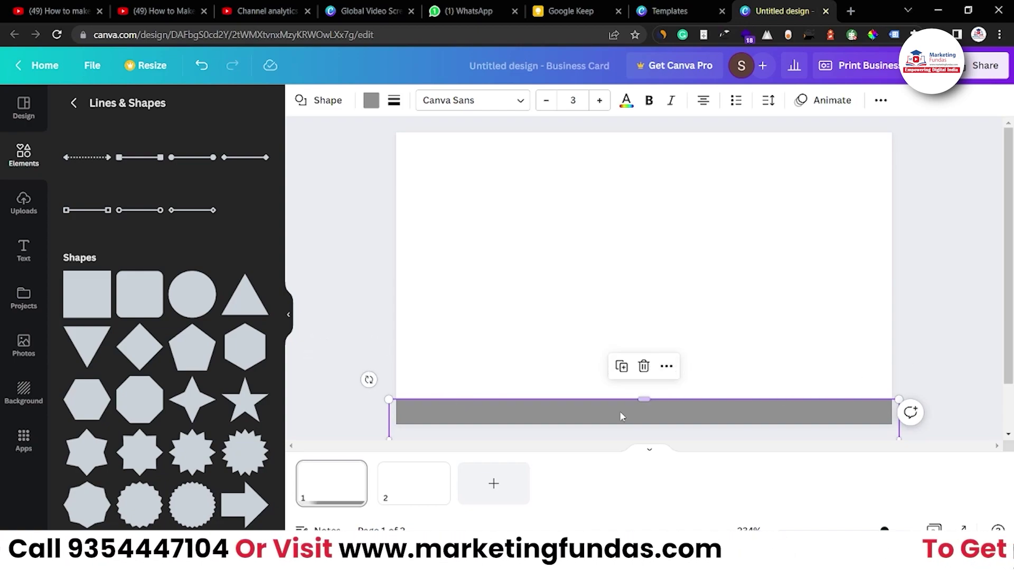
click(337, 347)
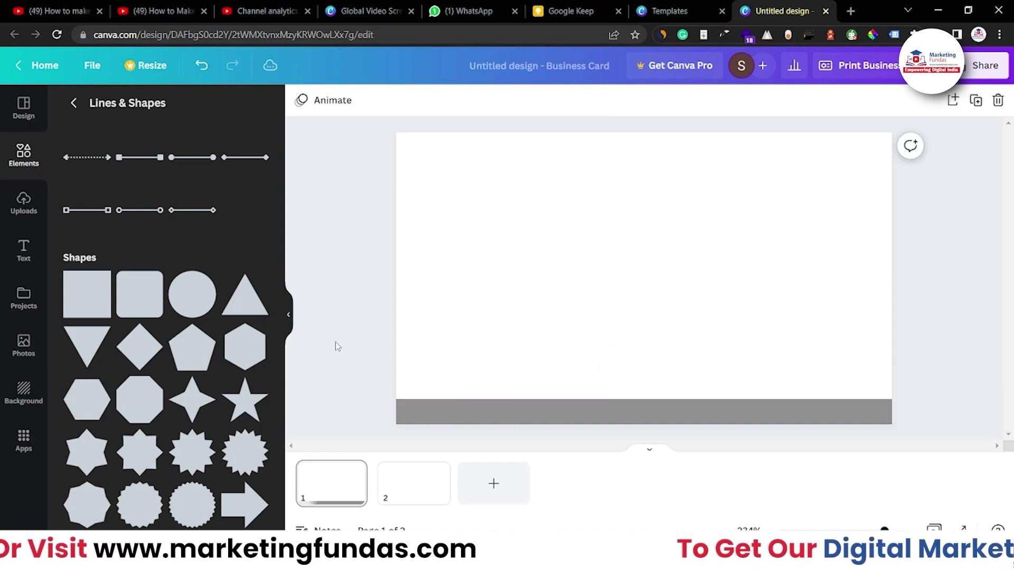
click(648, 453)
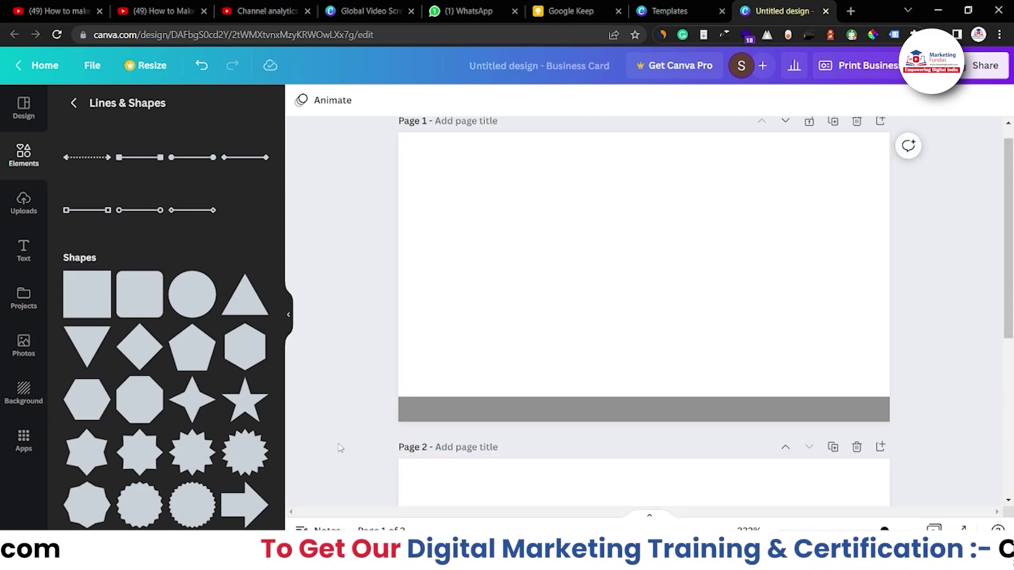
key(ctrl+plus)
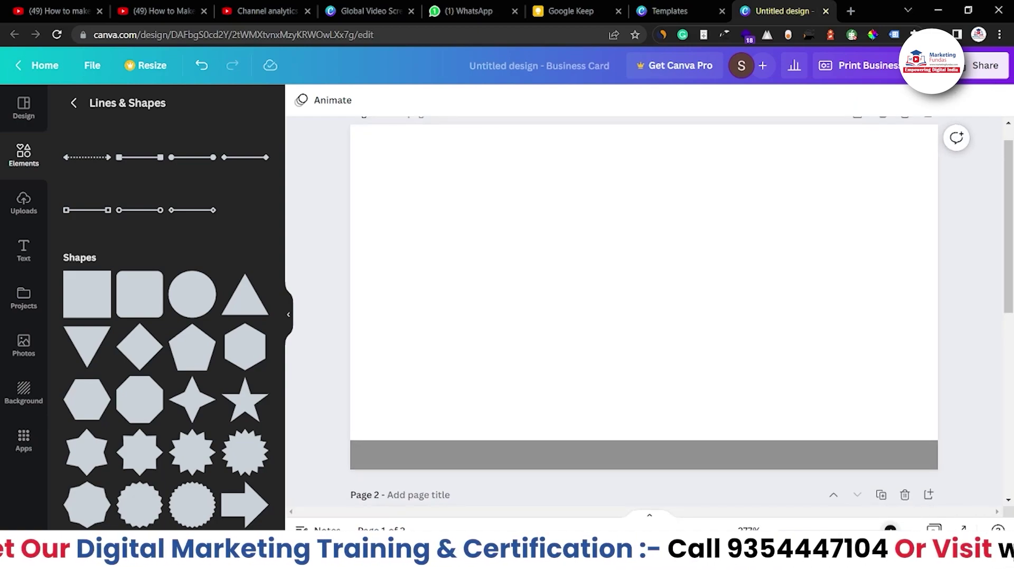
scroll(979, 301, up, 1)
scroll(979, 303, down, 2)
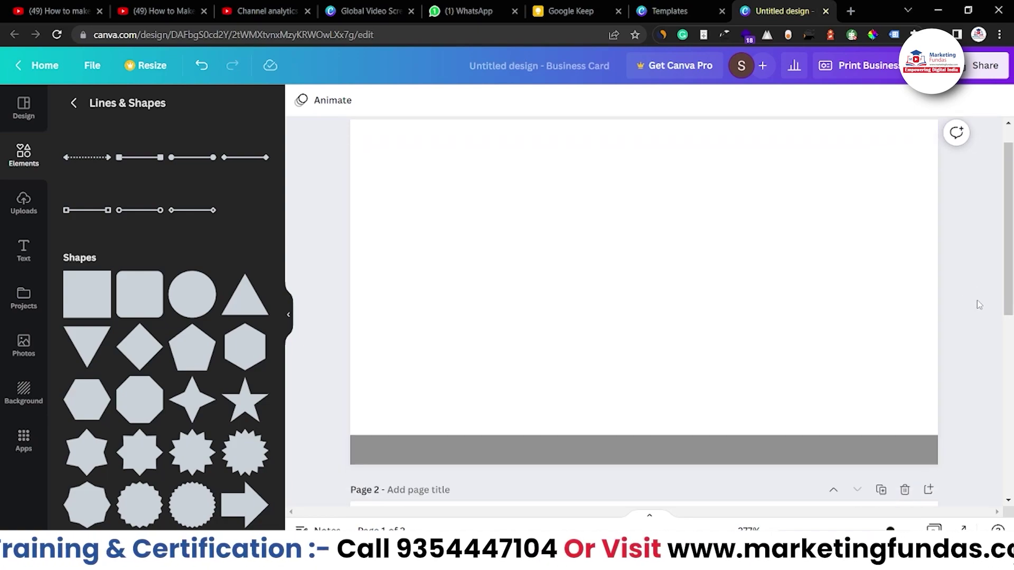
scroll(979, 305, up, 1)
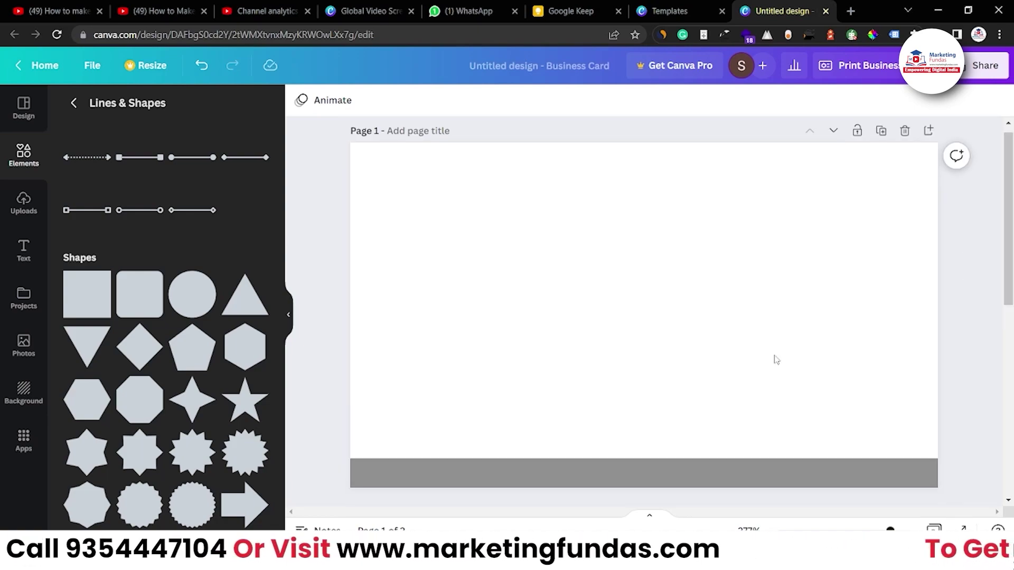
click(449, 504)
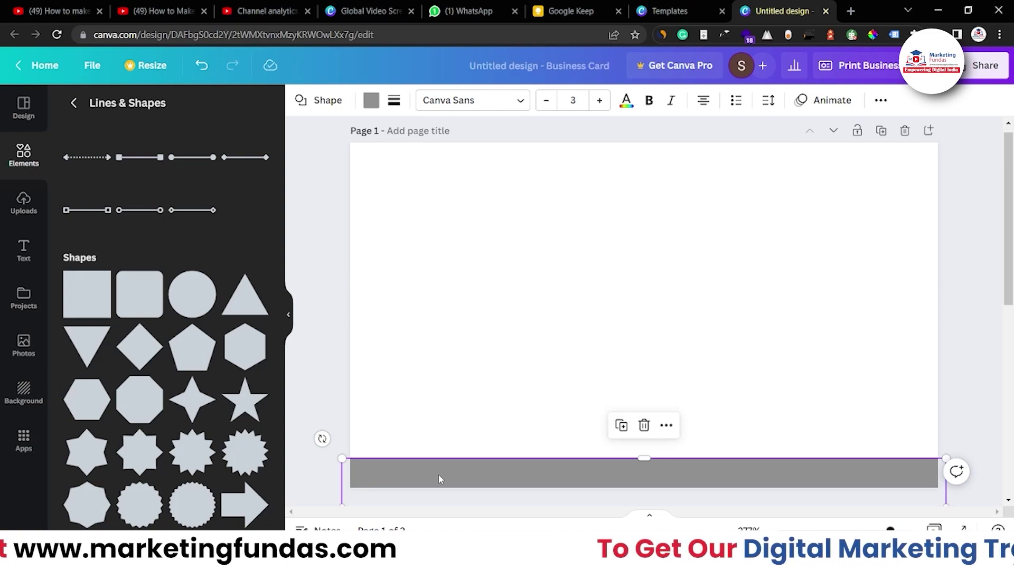
Place a thin red bar directly on top of the grey bottom band.
drag(439, 478, 435, 323)
drag(644, 306, 637, 417)
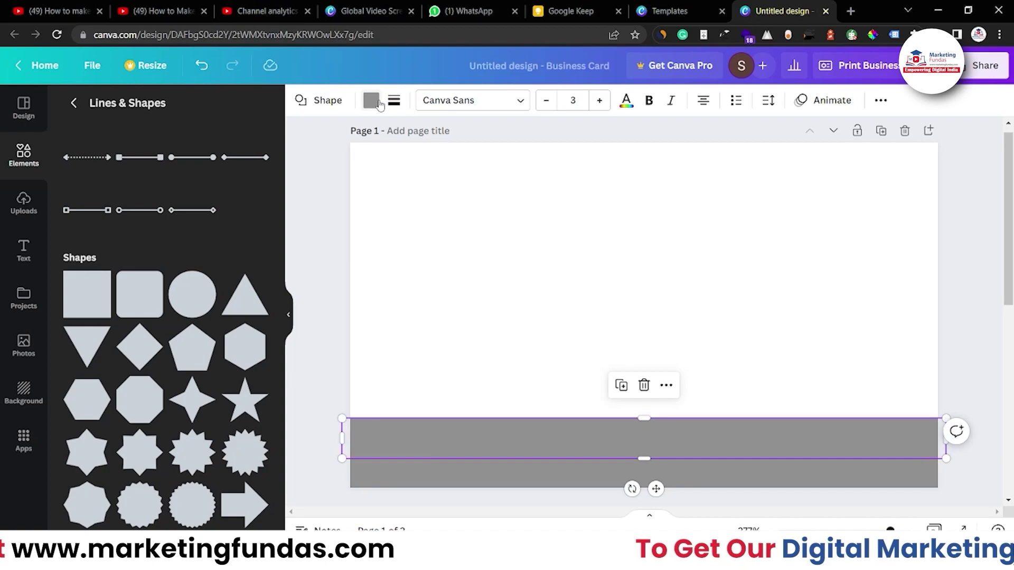
click(372, 101)
click(77, 315)
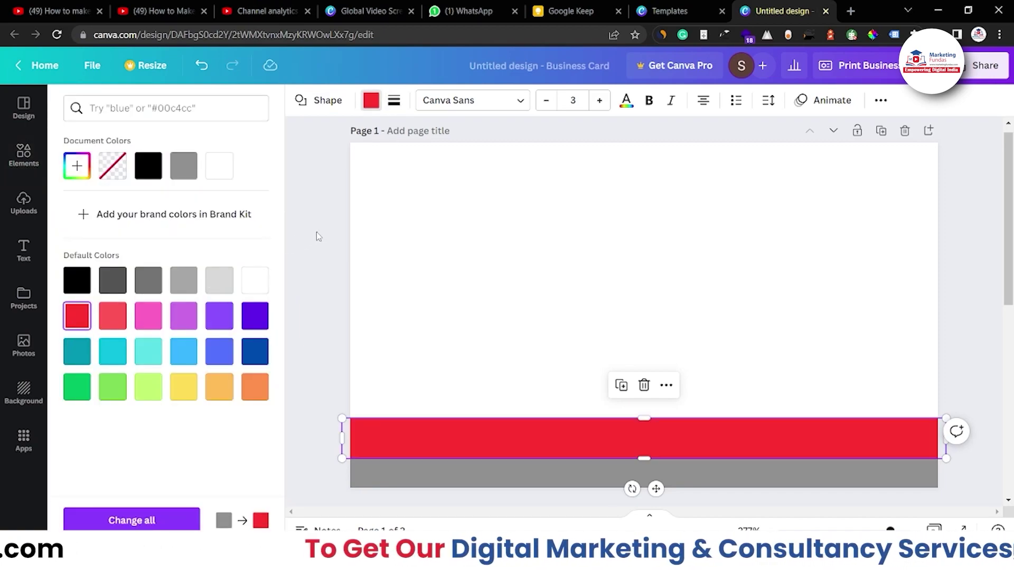
click(316, 232)
click(332, 231)
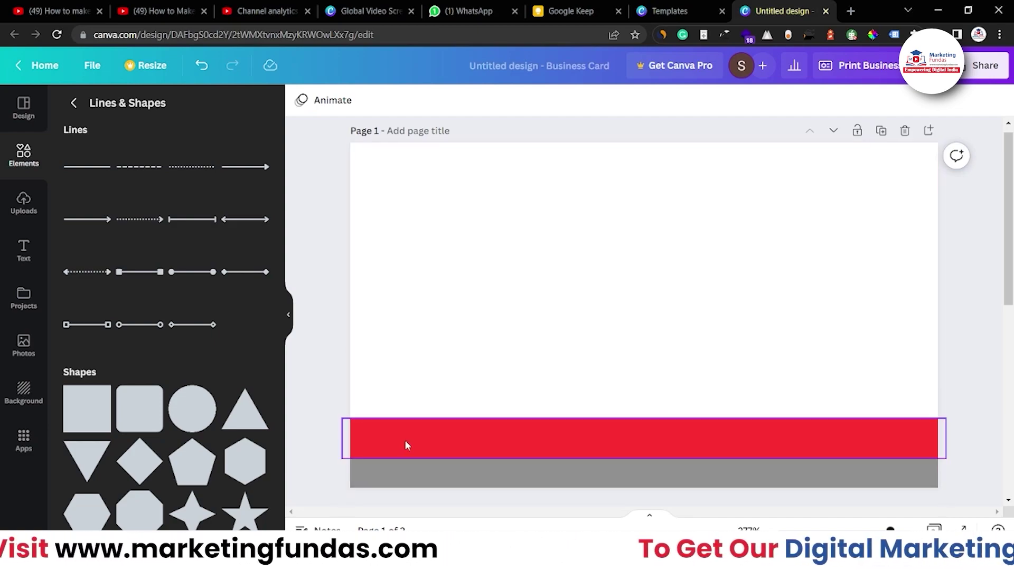
click(20, 200)
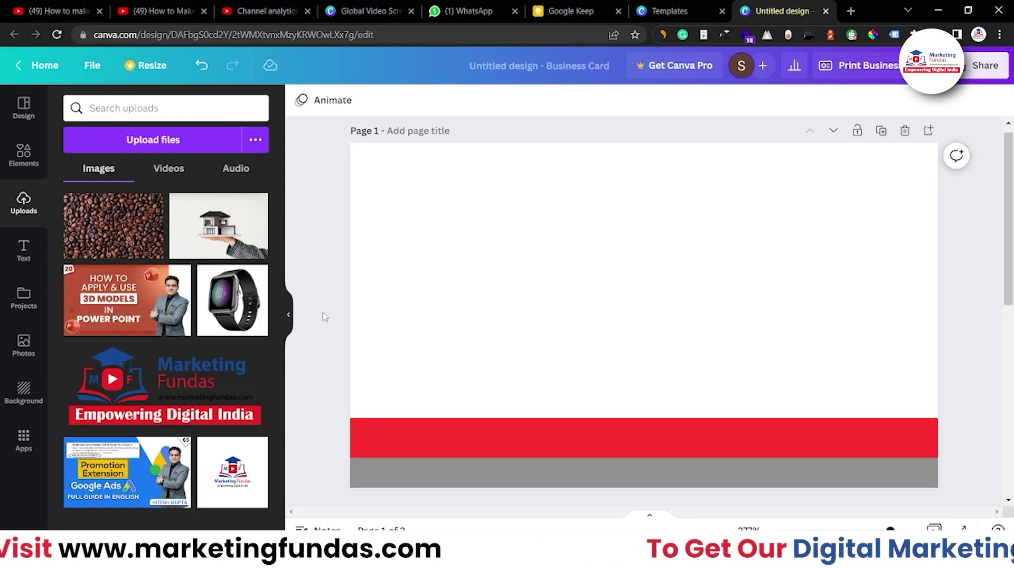
Select the card background and return to the Elements library.
click(363, 312)
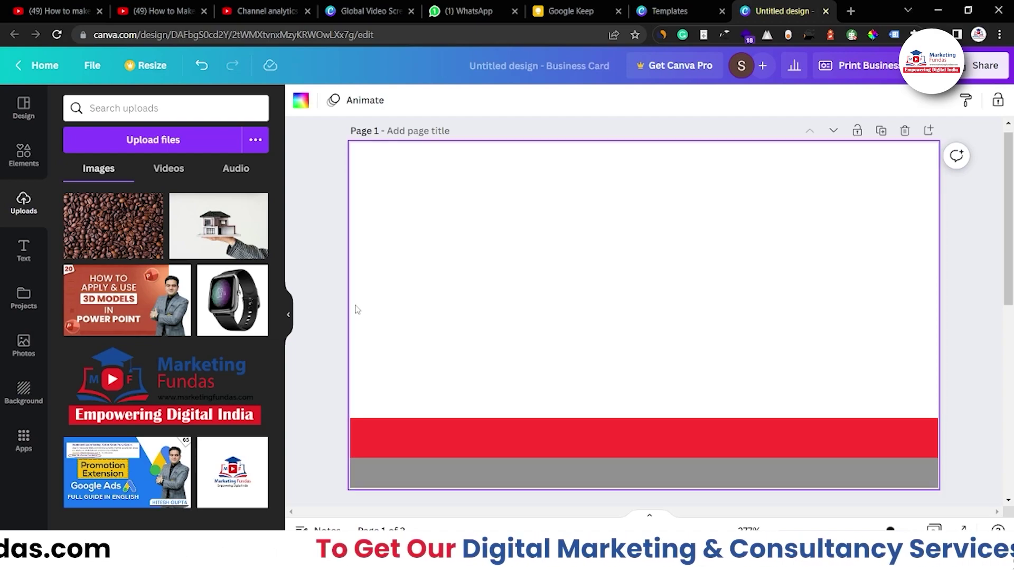
click(24, 154)
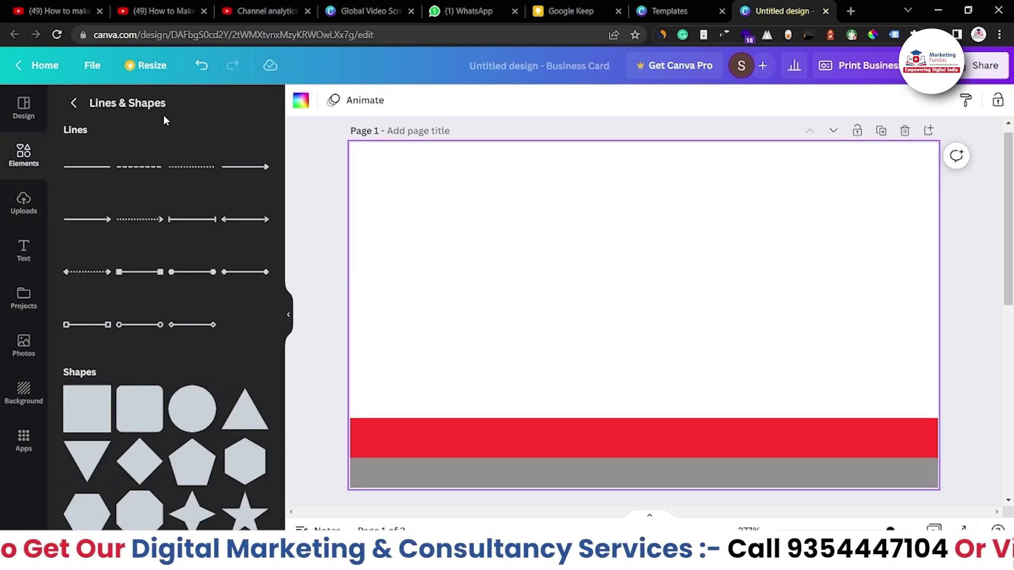
Search Elements for 'world map' and stretch the first graphic over the card's upper area.
click(73, 104)
text(world map)
key(Return)
drag(89, 325, 477, 207)
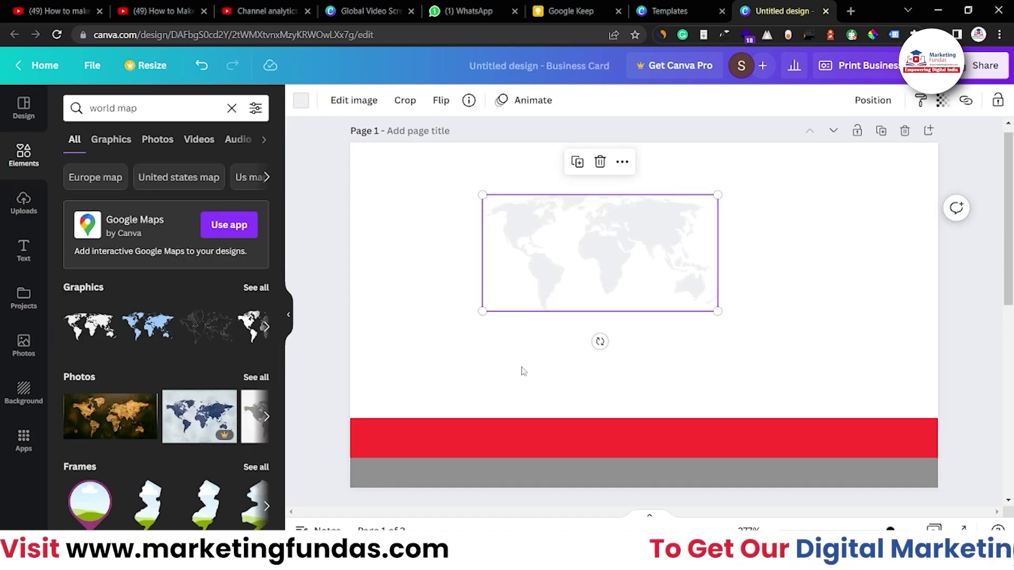
drag(482, 311, 342, 380)
drag(718, 195, 871, 119)
drag(691, 264, 722, 287)
drag(902, 404, 921, 418)
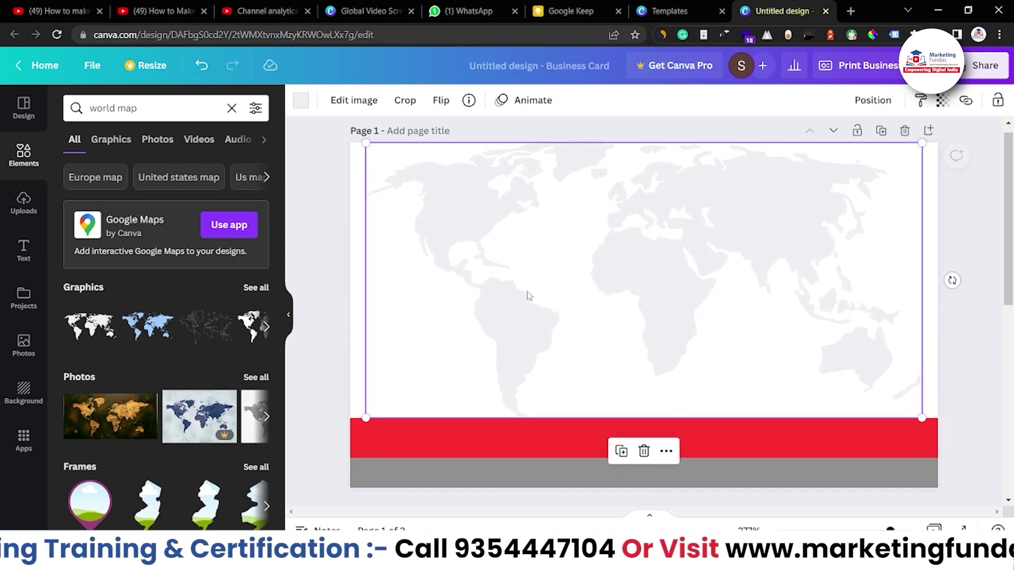
Lower the world map's transparency to 74 so it appears faint.
click(943, 102)
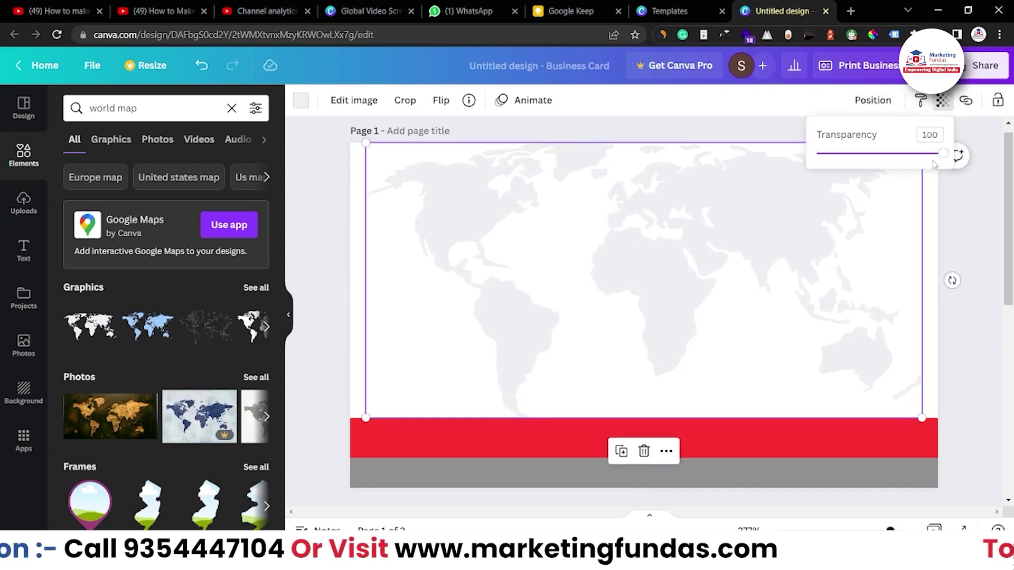
drag(942, 153, 903, 153)
key(Escape)
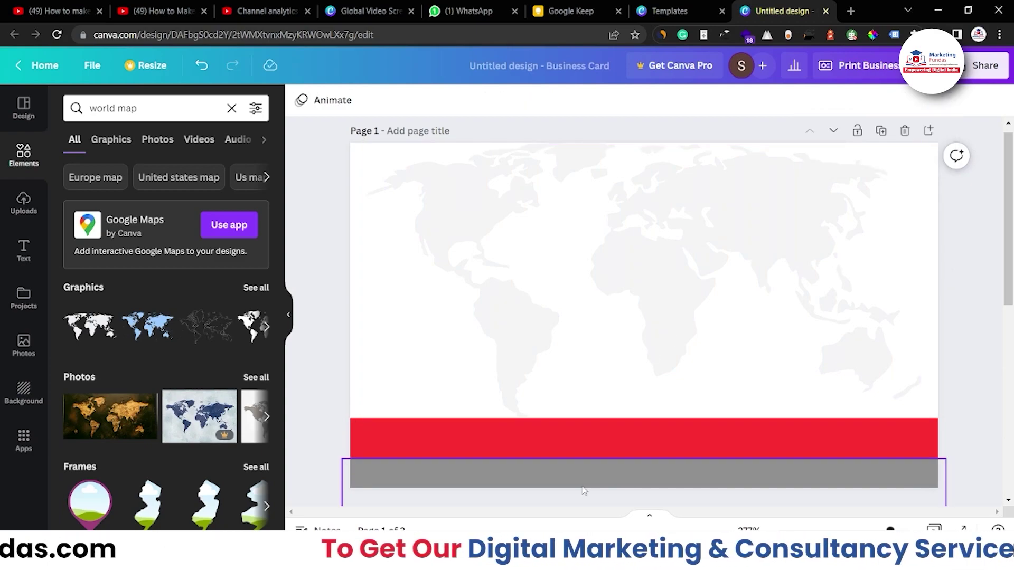
click(560, 456)
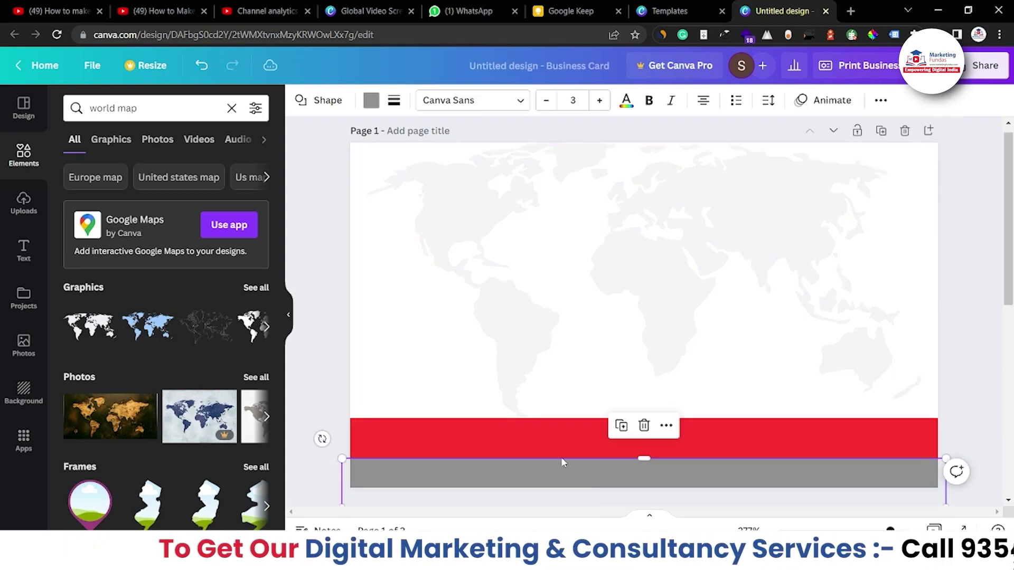
click(565, 489)
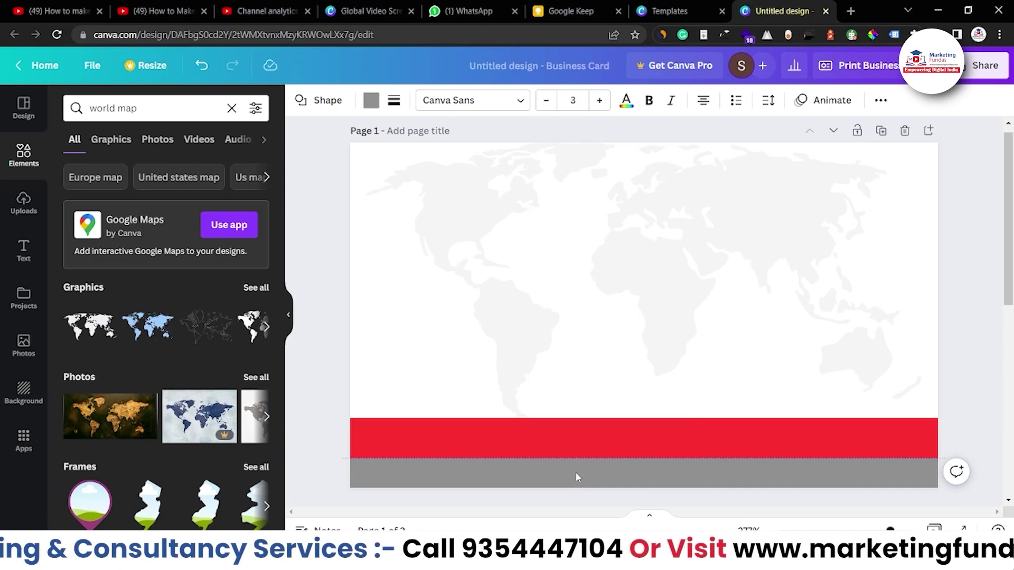
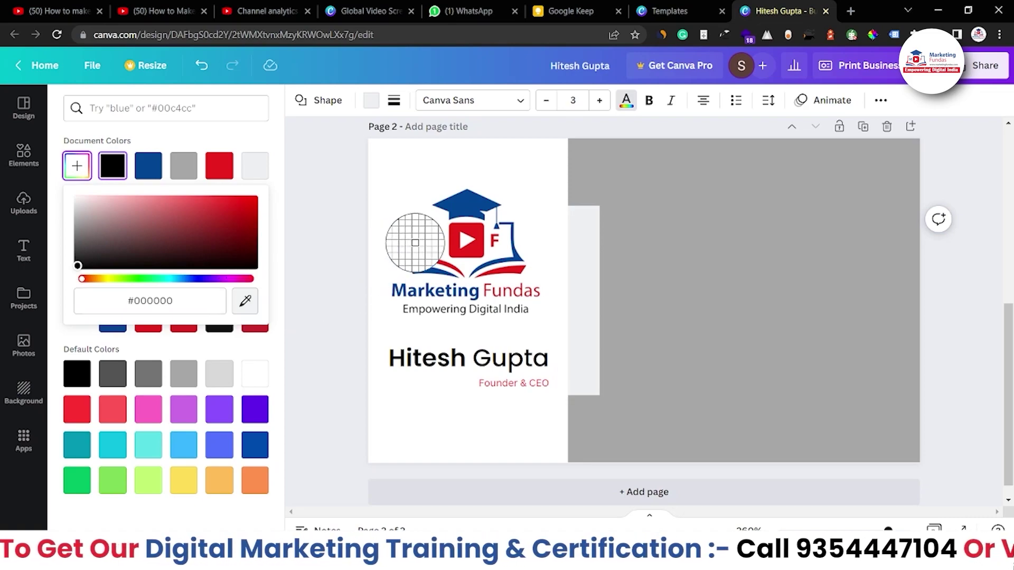
Fill the narrow rectangle beside the logo with the logo's red, sampled with the eyedropper.
click(458, 241)
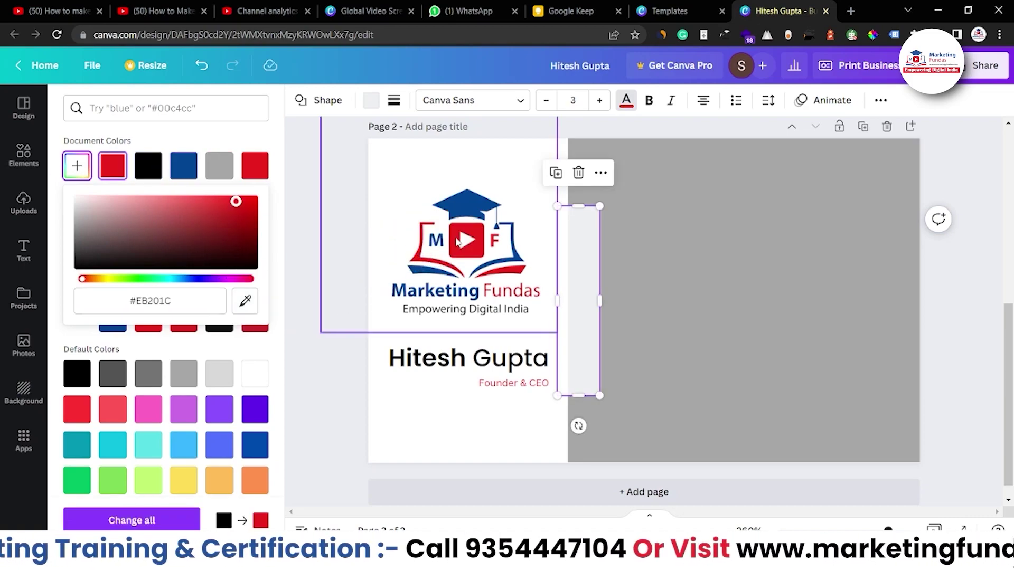
click(588, 249)
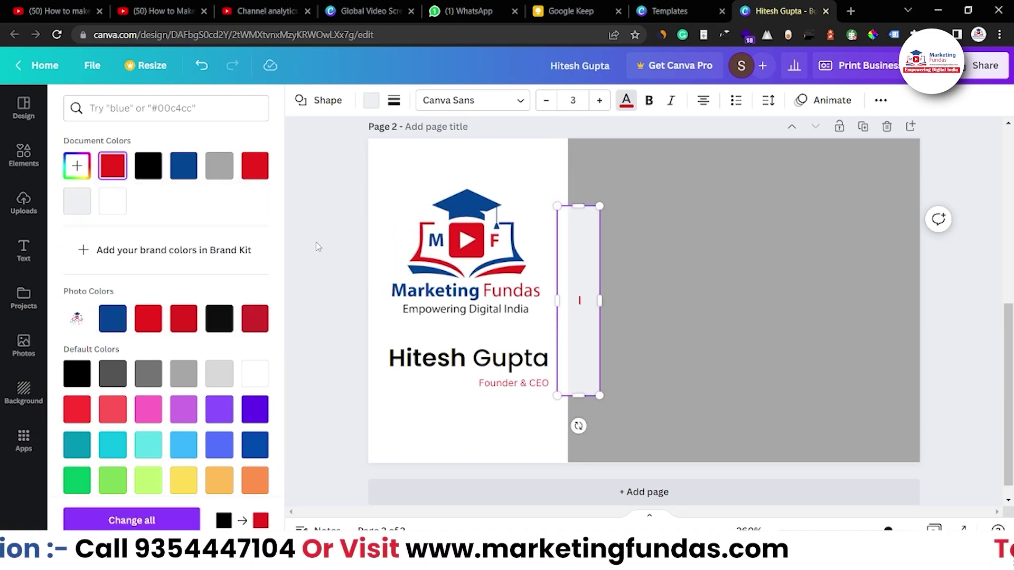
click(342, 233)
click(591, 301)
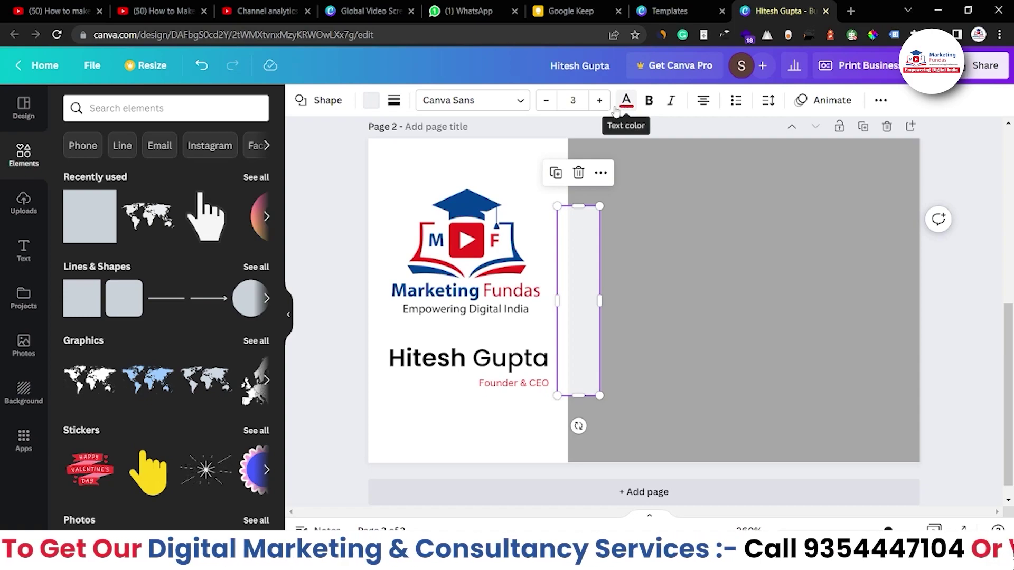
click(370, 102)
click(83, 167)
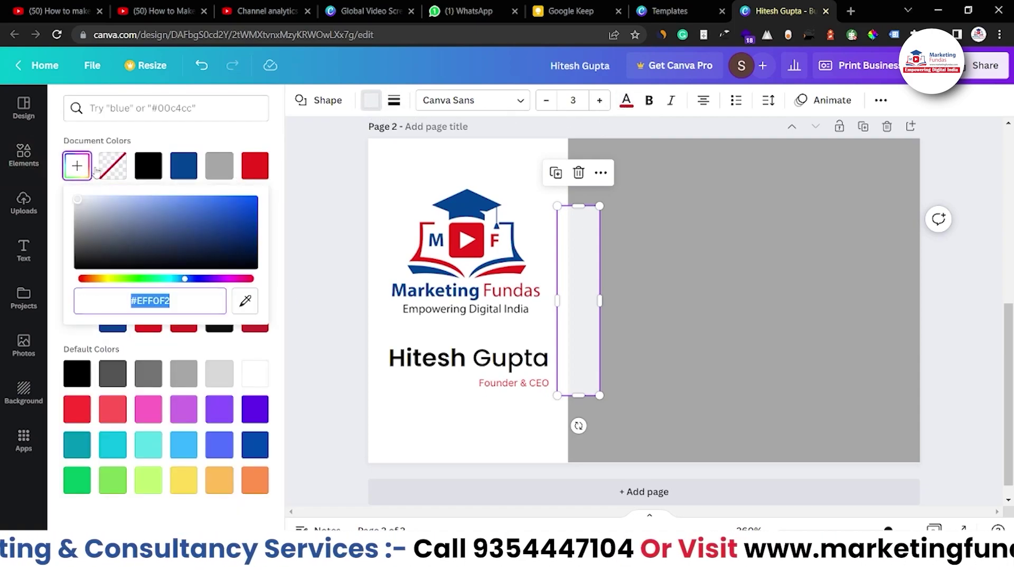
click(245, 300)
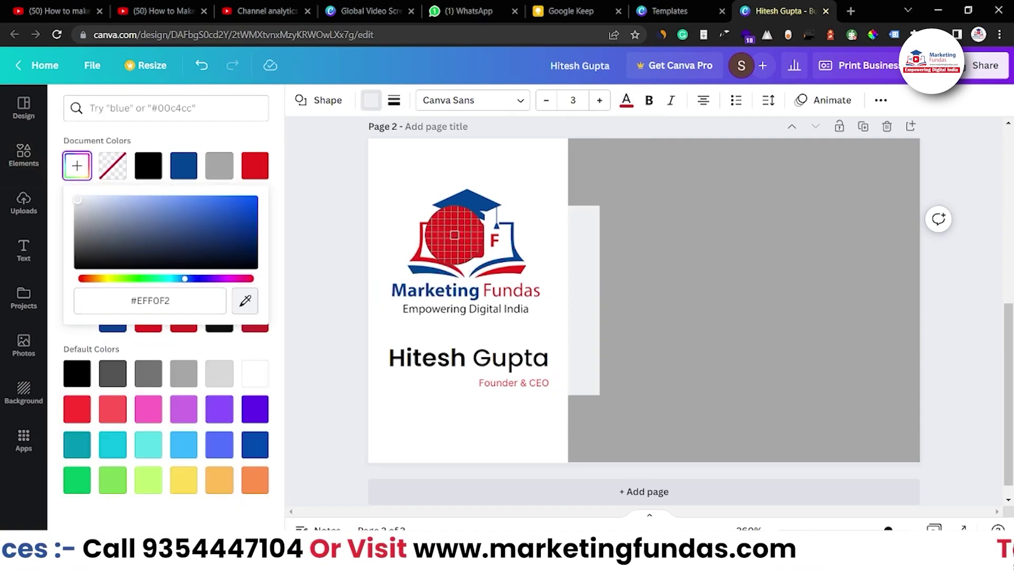
click(457, 240)
click(302, 242)
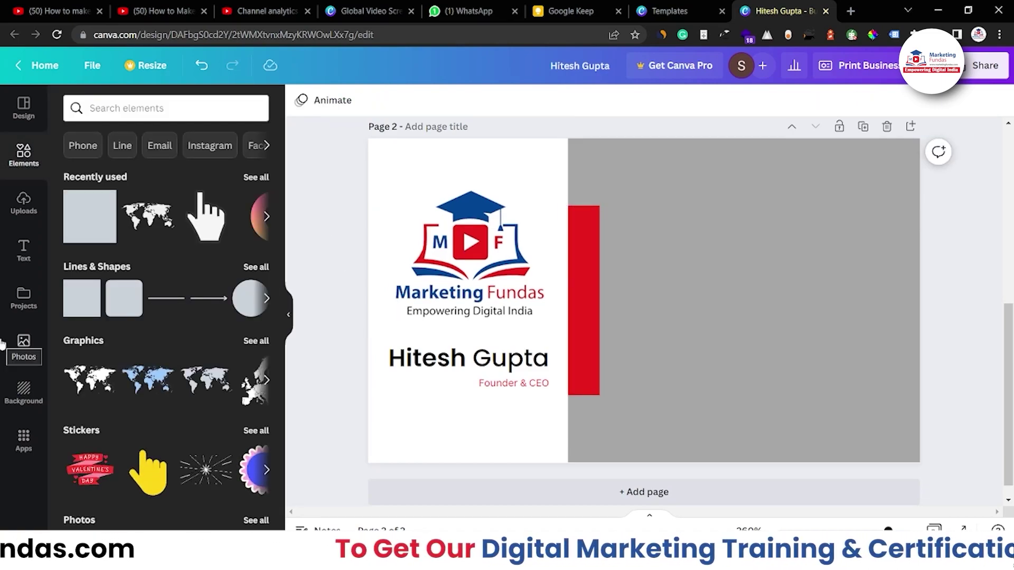
Search Graphics for 'call' and add a phone icon to the grey area.
click(75, 108)
text(+)
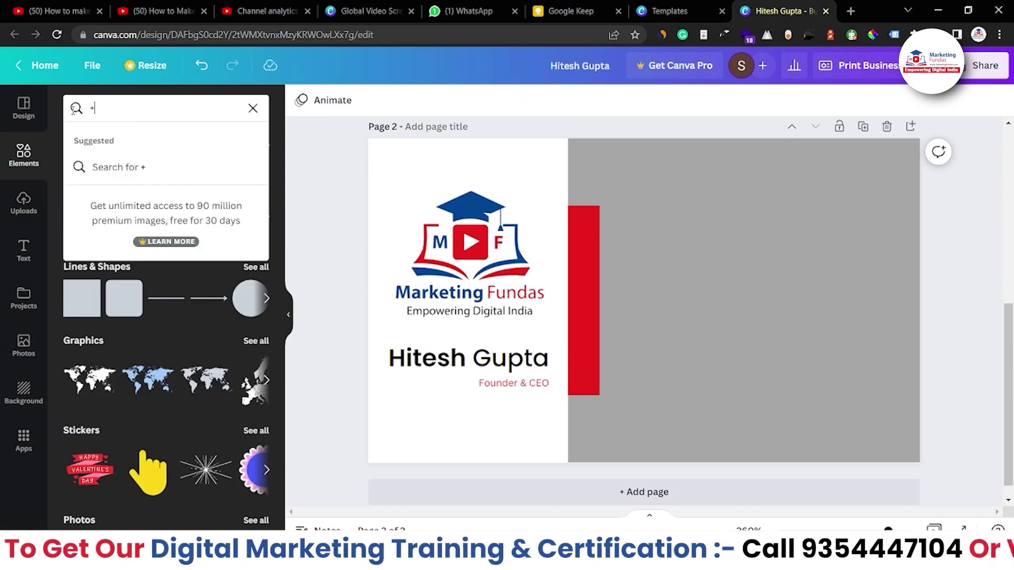
key(BackSpace)
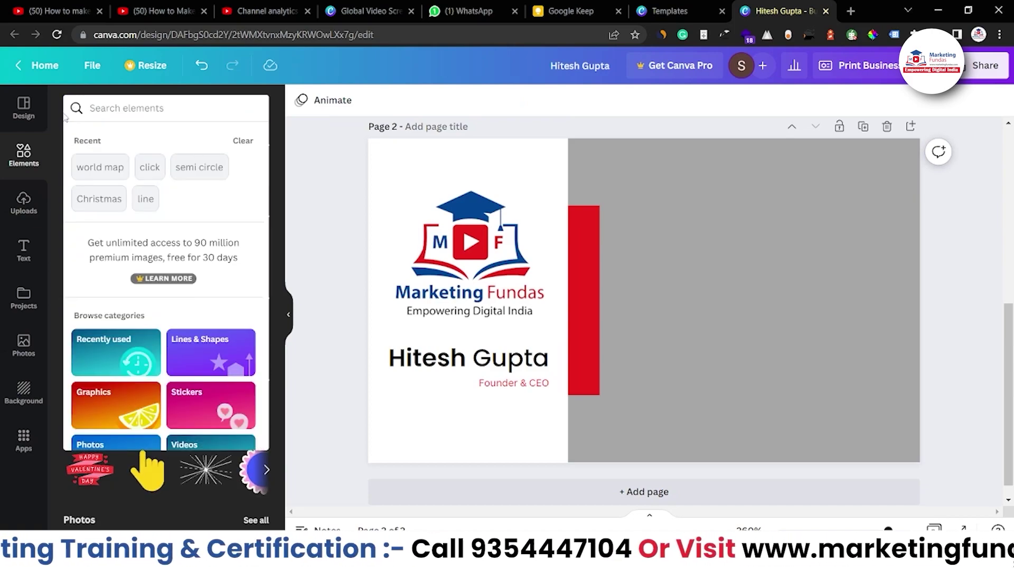
text(call)
key(Return)
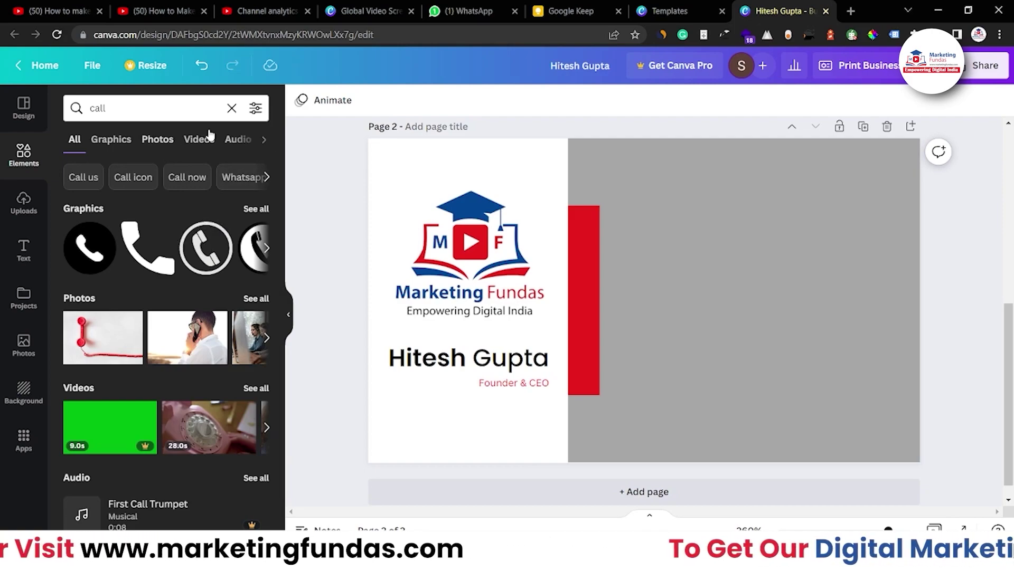
click(111, 141)
drag(167, 233, 607, 230)
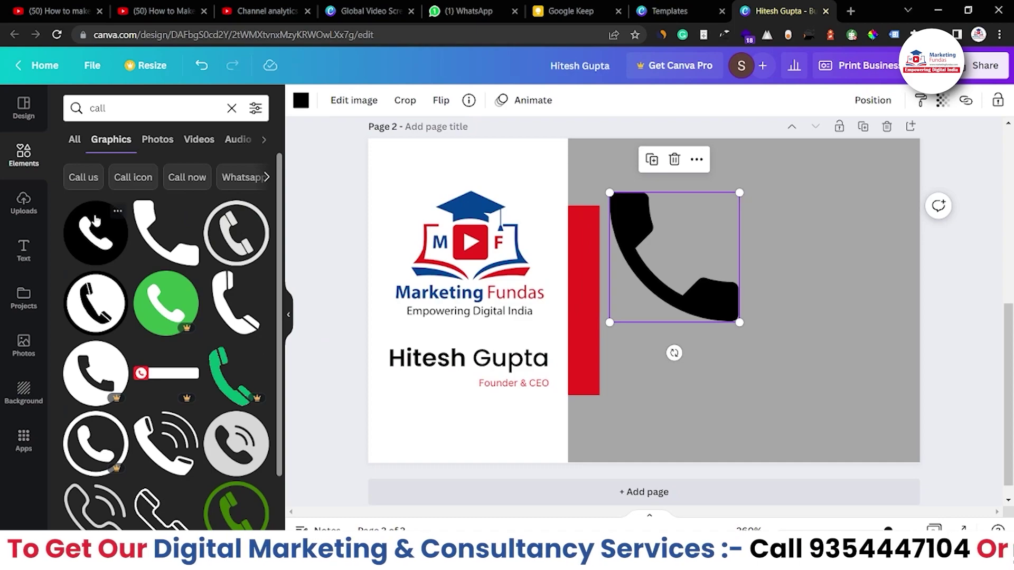
Add an envelope icon from a 'mail' search and a globe icon from a 'website' search.
click(87, 108)
text(mail)
key(Return)
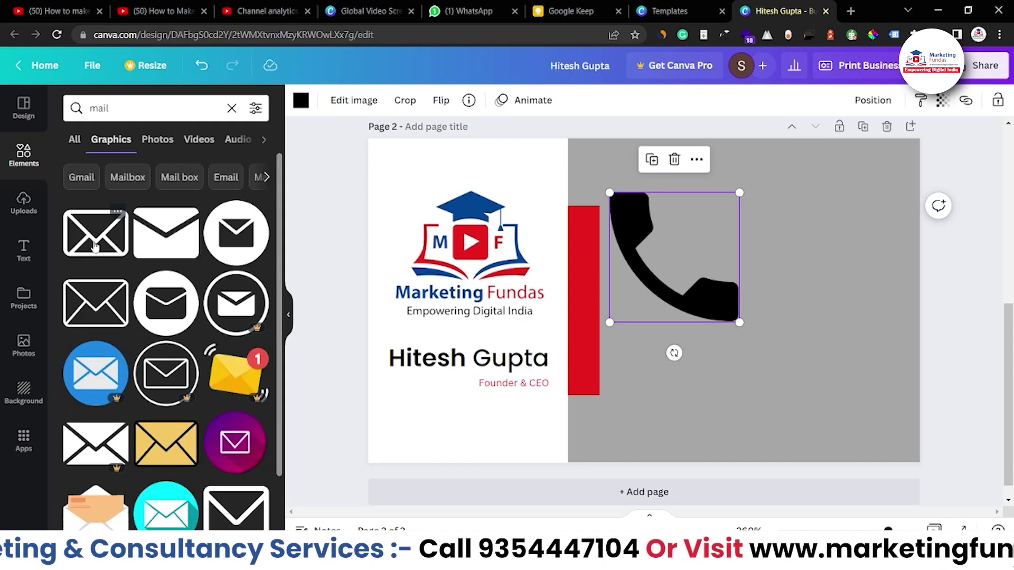
drag(238, 231, 729, 340)
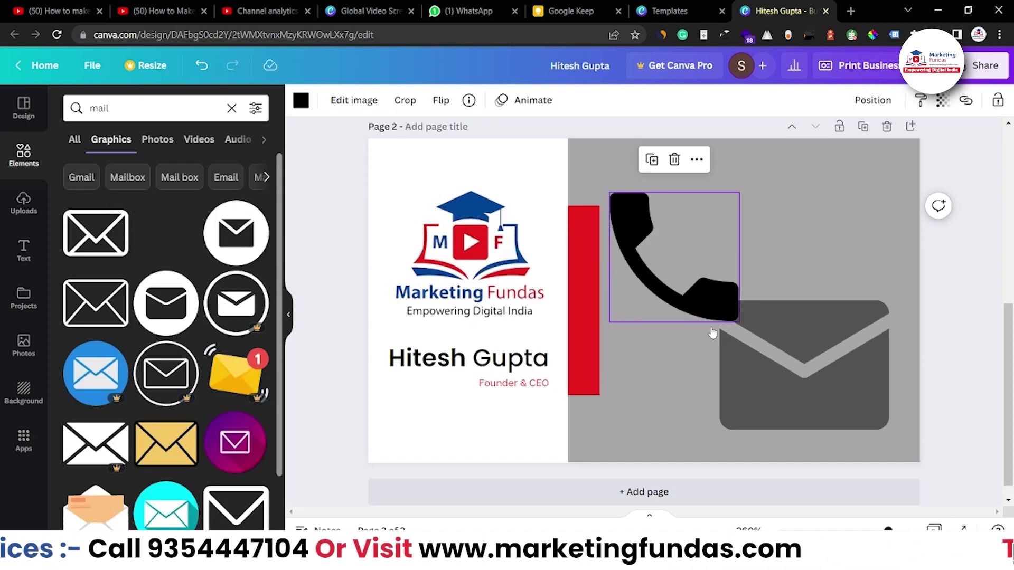
click(64, 110)
text(website)
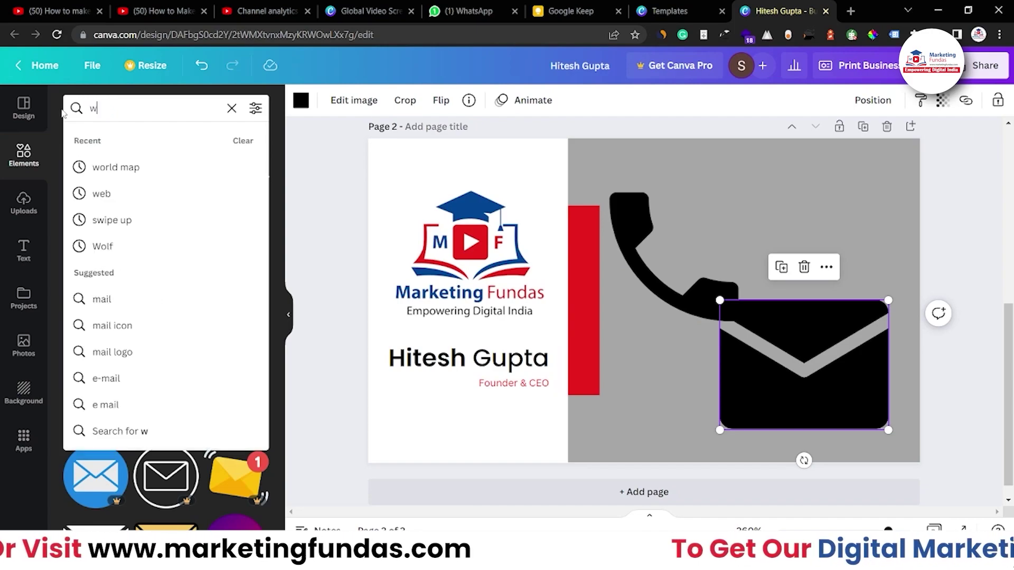
key(Return)
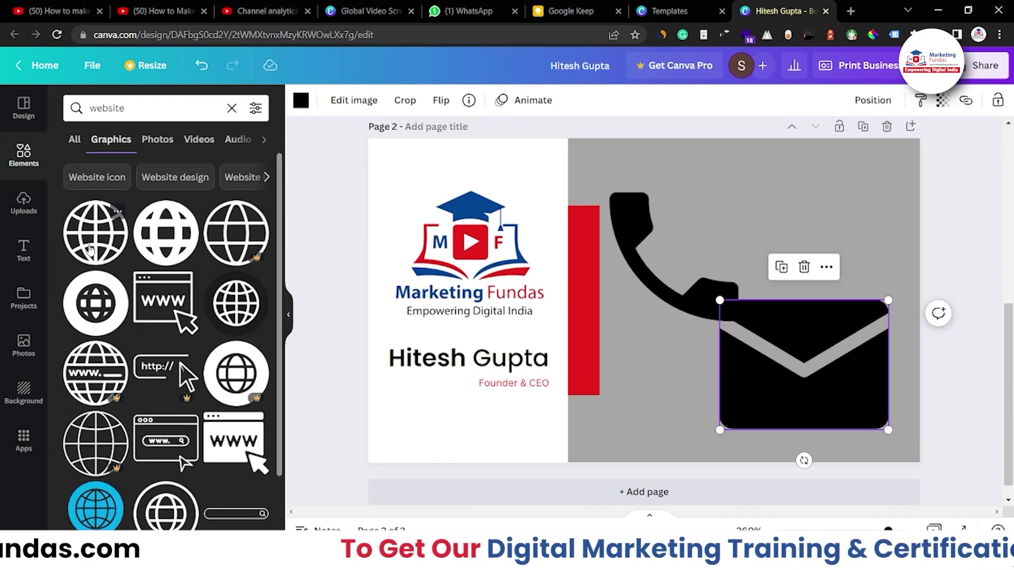
drag(90, 248, 792, 235)
Search 'location' and add a location-pin icon over the envelope.
click(79, 109)
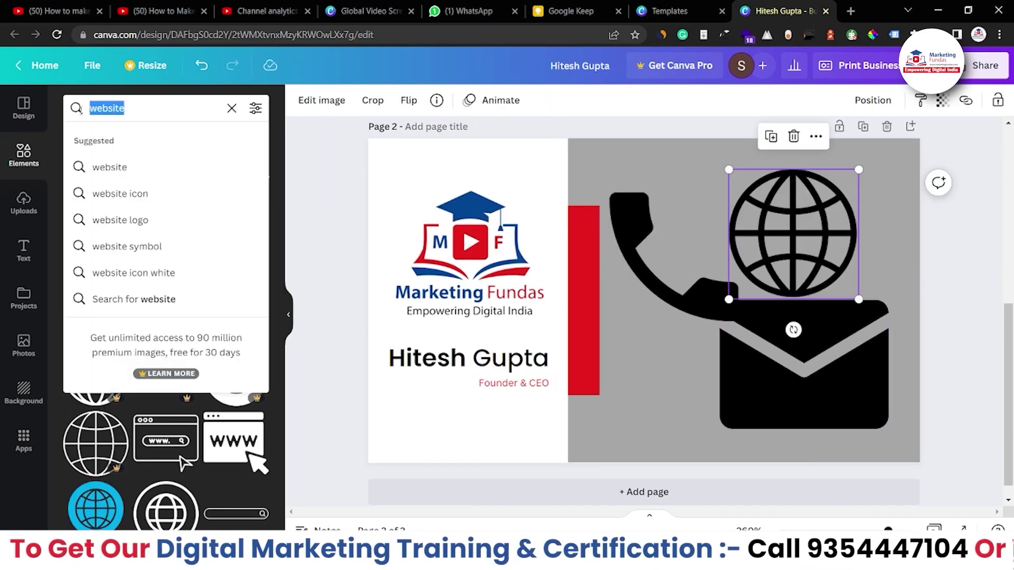
text(+)
key(Return)
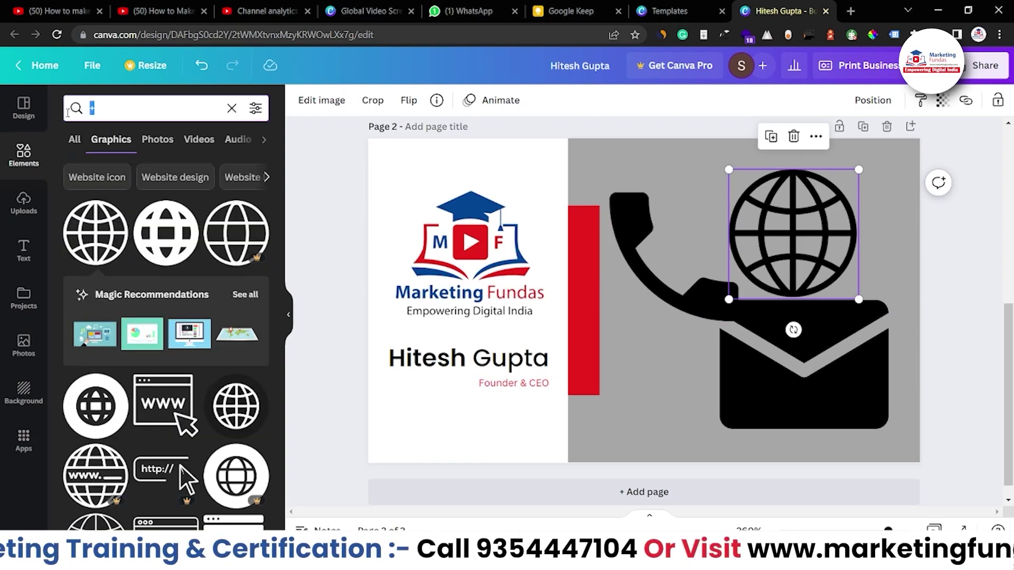
text(loca)
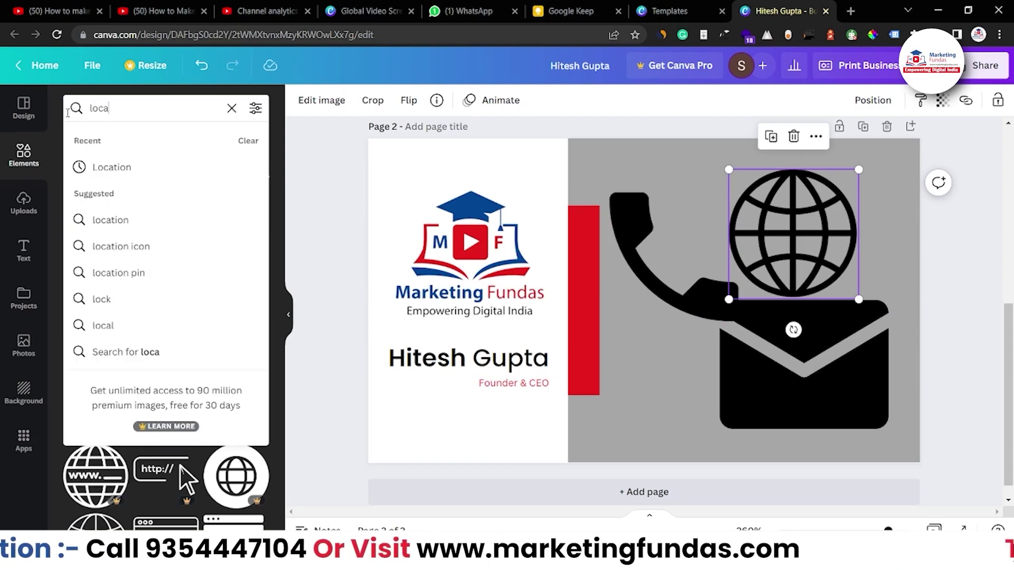
text(tion)
key(Return)
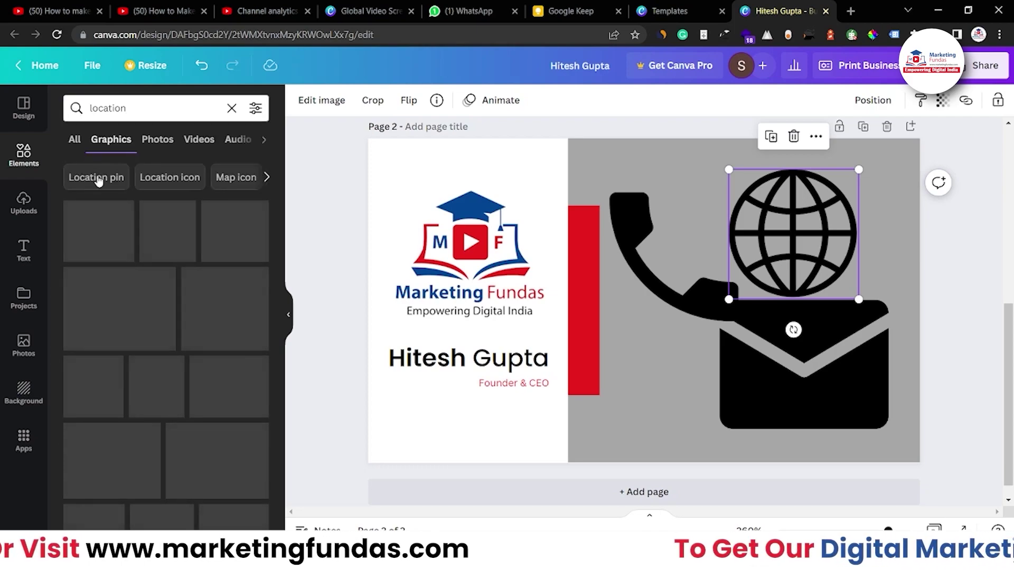
drag(112, 249, 722, 399)
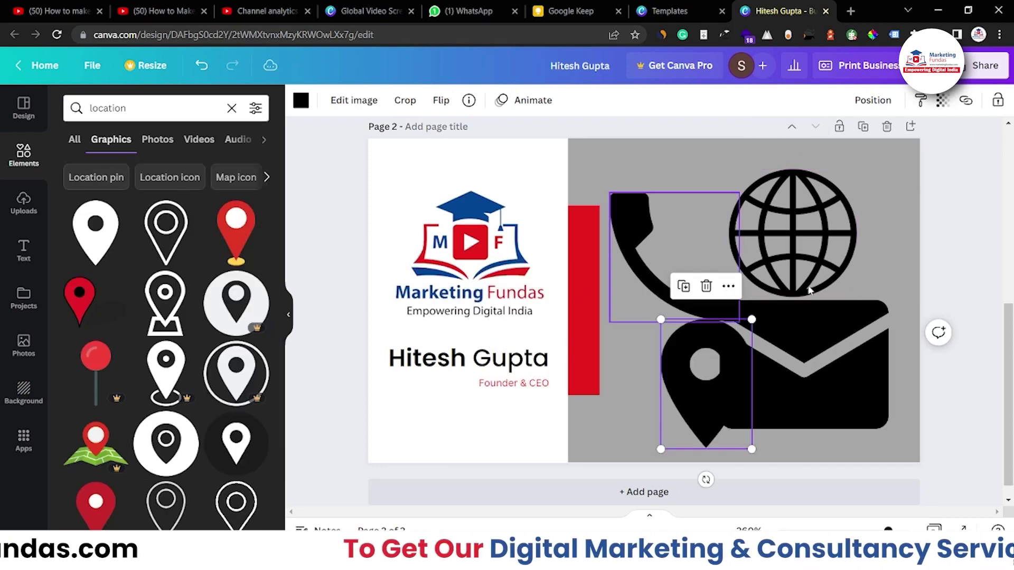
click(619, 267)
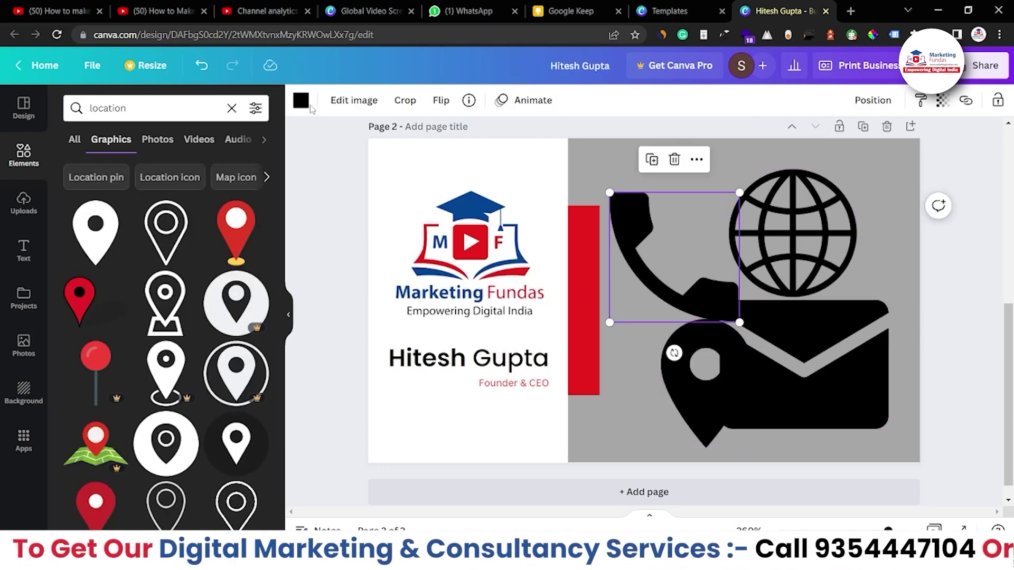
Turn the phone icon white and shrink it onto the top of the red strip.
click(306, 104)
click(109, 204)
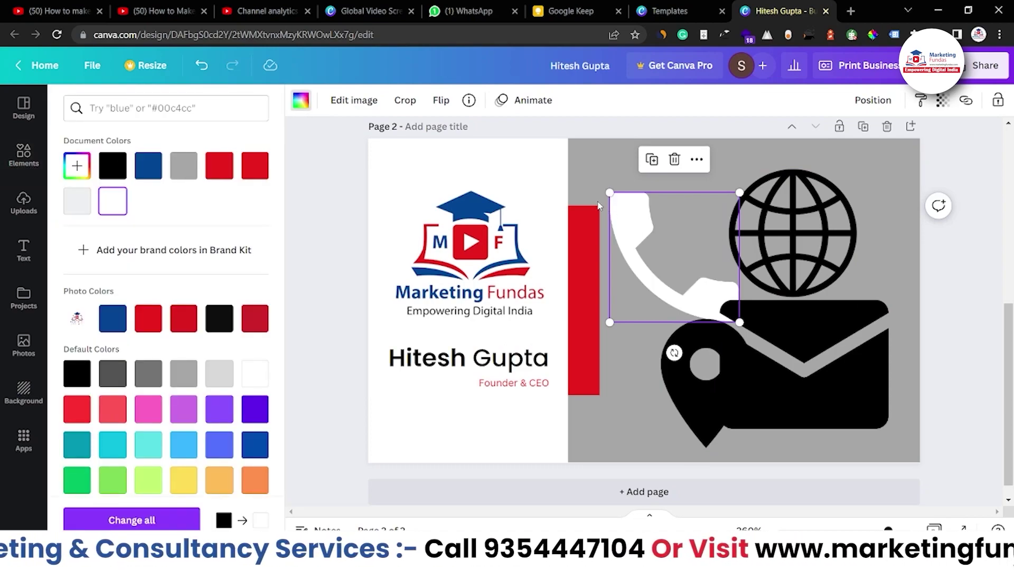
drag(608, 193, 587, 230)
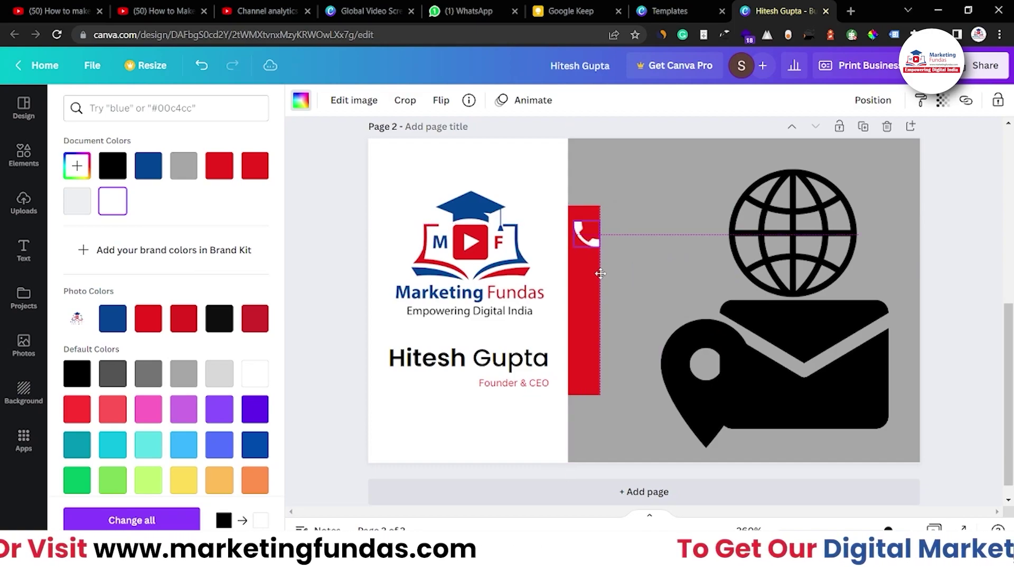
drag(599, 271, 598, 262)
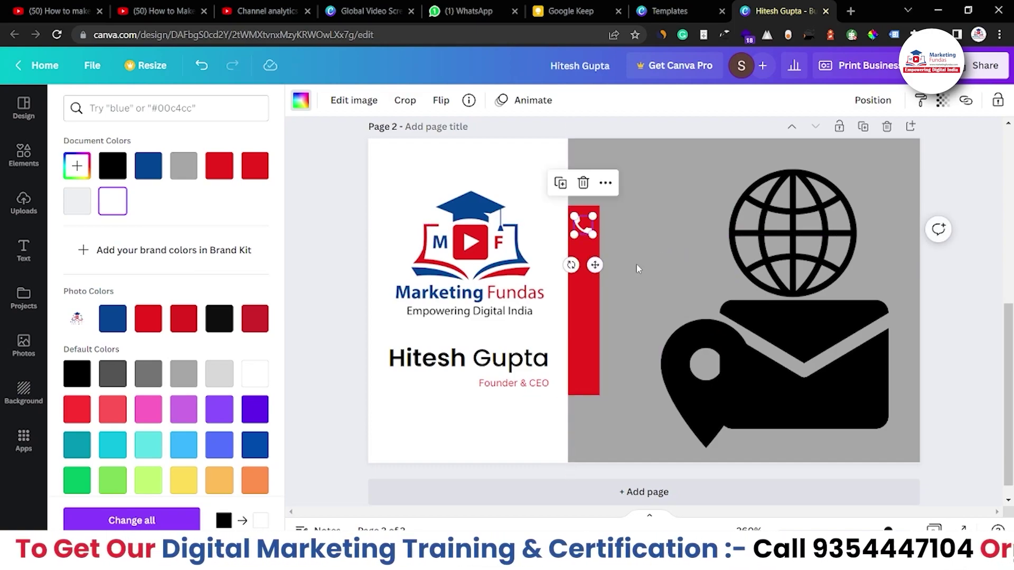
click(636, 264)
click(586, 223)
click(678, 298)
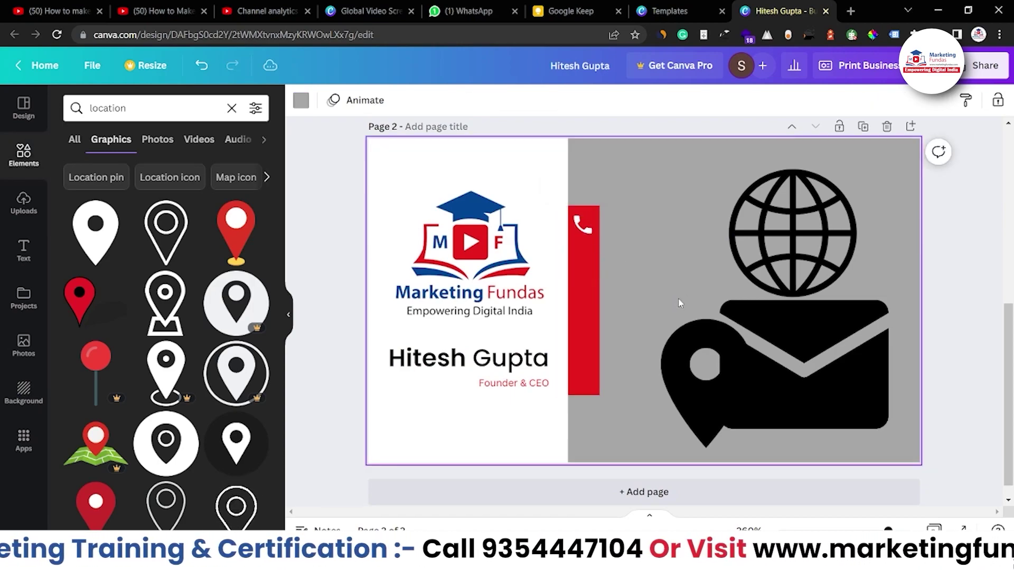
click(734, 182)
Turn the envelope icon white and shrink it onto the red strip below the phone.
click(708, 329)
drag(709, 329, 621, 264)
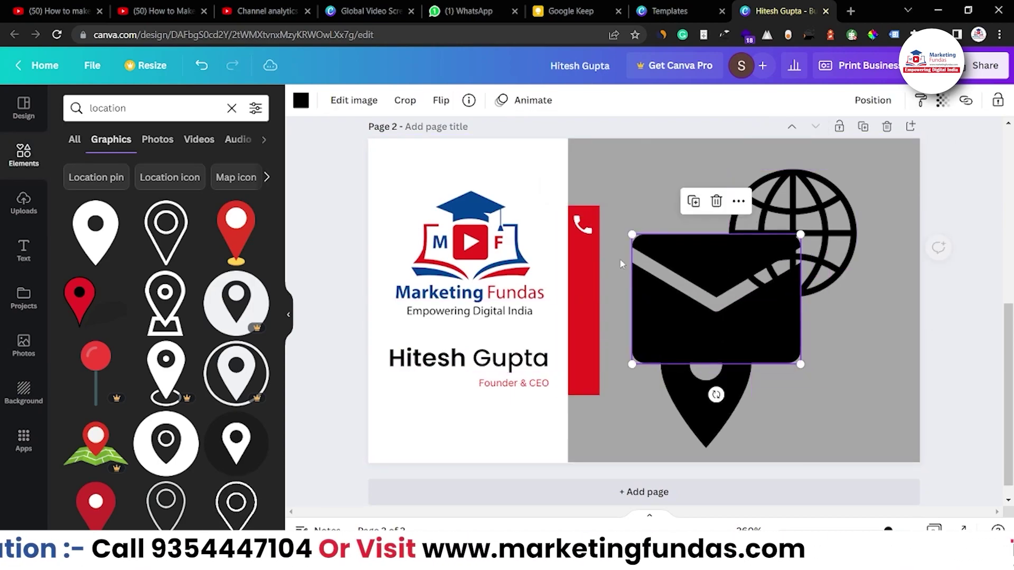
click(300, 100)
click(113, 201)
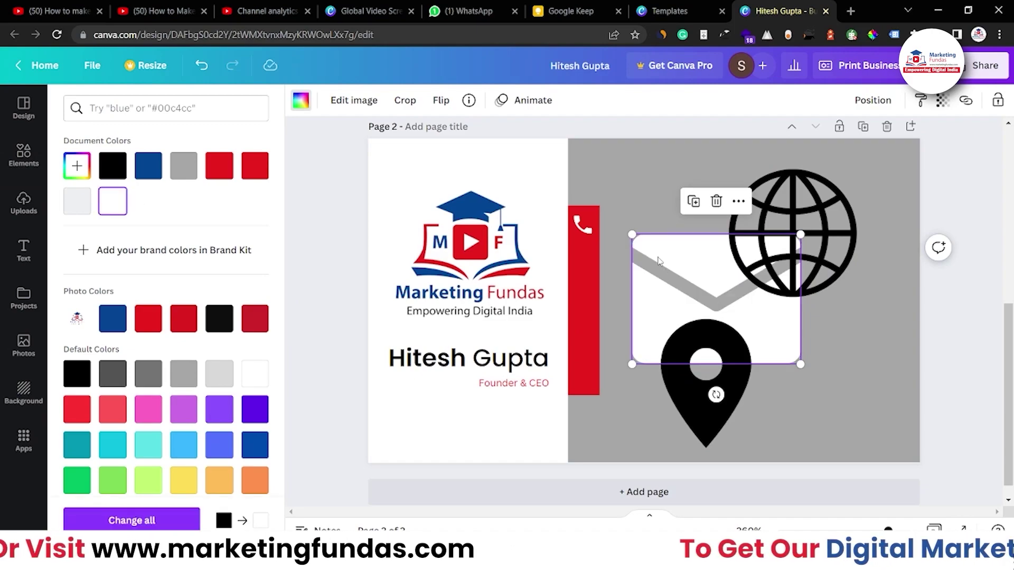
click(631, 232)
click(633, 236)
drag(633, 234, 598, 272)
click(589, 262)
click(637, 270)
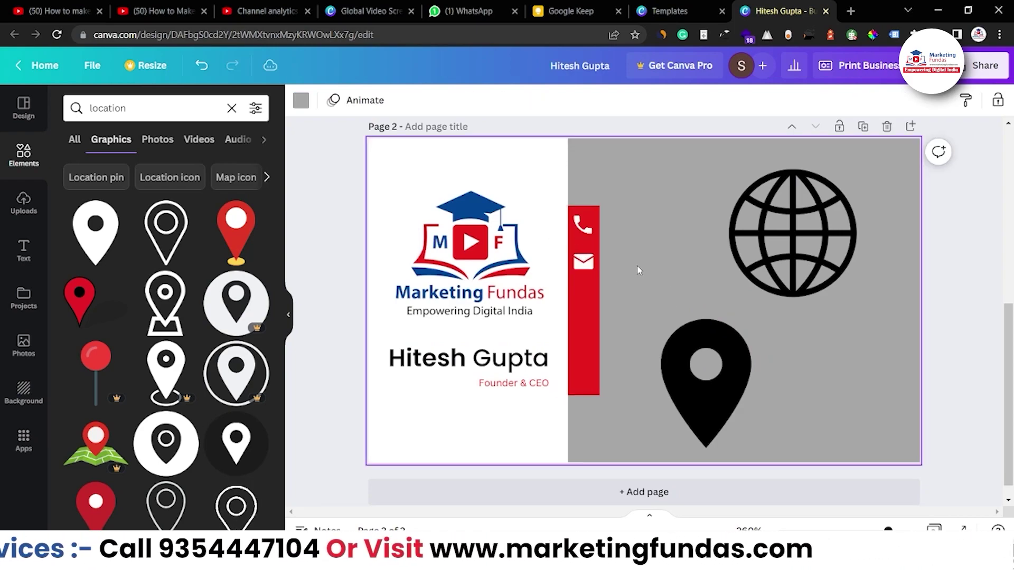
Replace the outline globe with a filled 'website' globe, white and shrunk below the envelope.
click(750, 201)
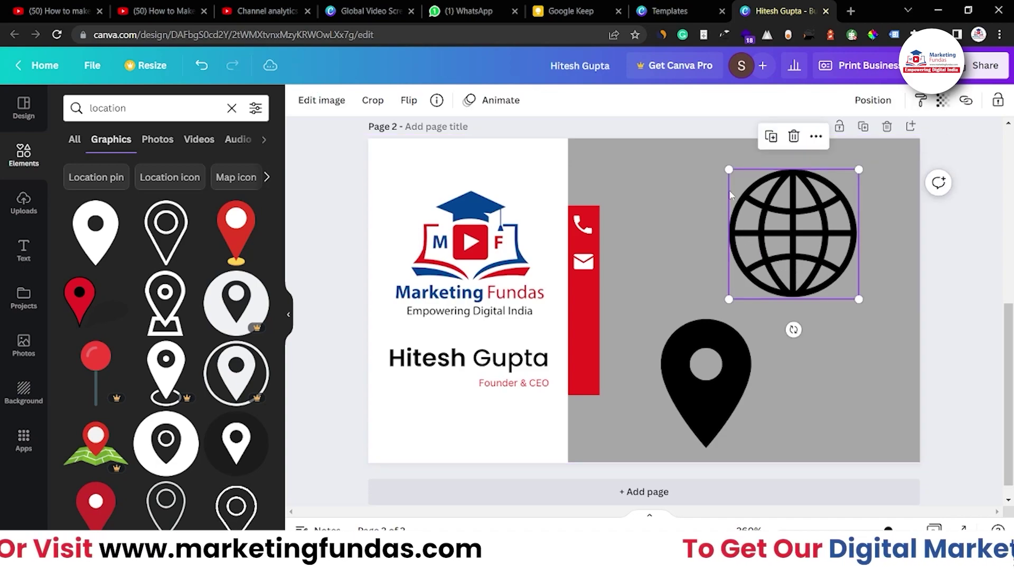
drag(793, 221, 714, 209)
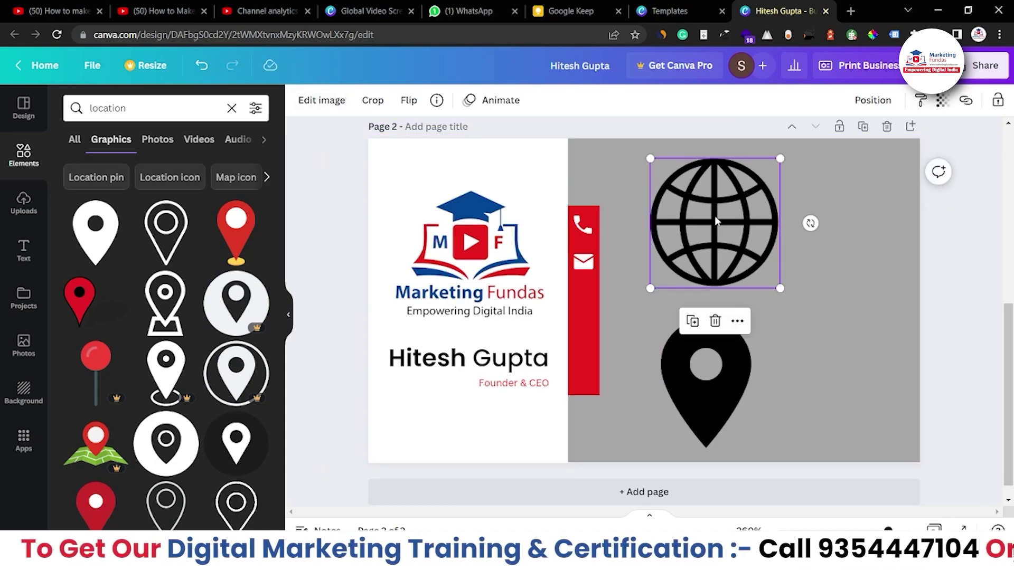
key(Delete)
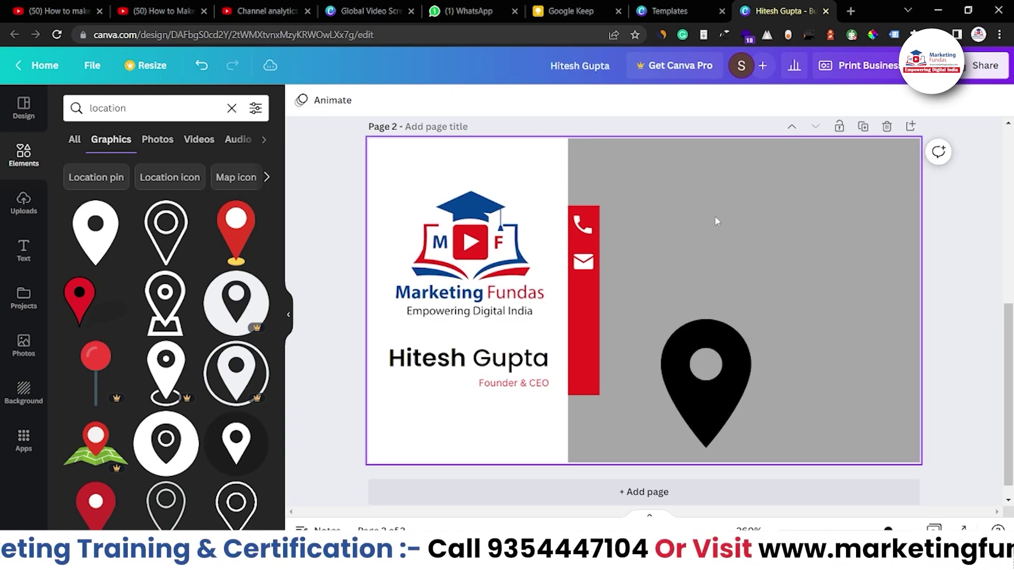
click(76, 100)
text(website)
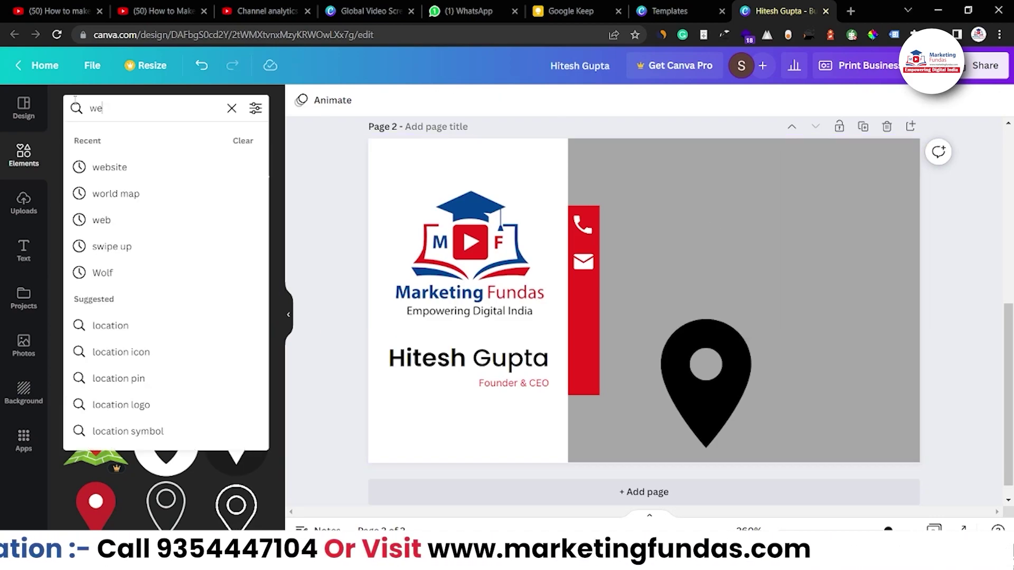
key(Return)
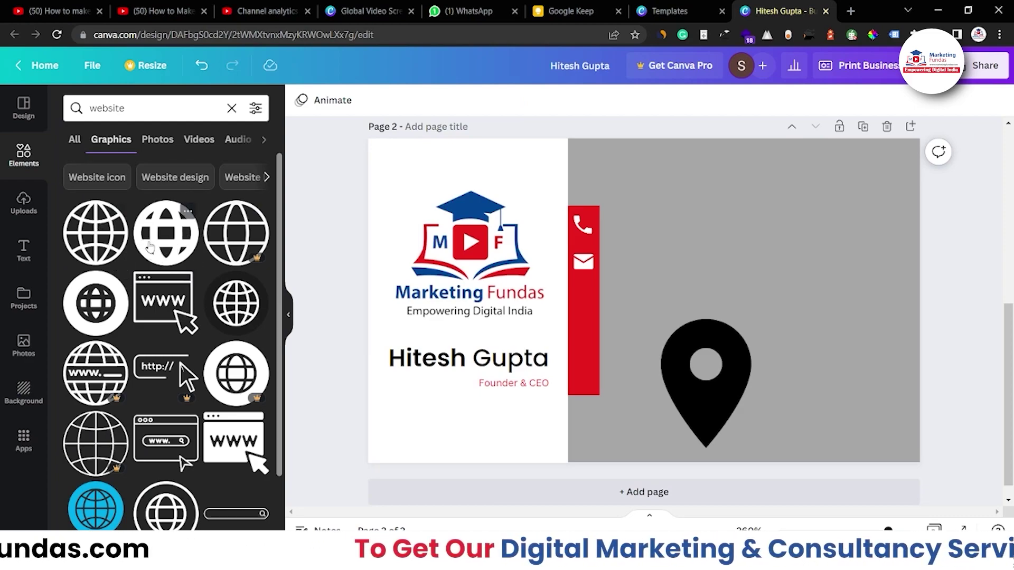
drag(166, 233, 664, 243)
drag(726, 240, 758, 241)
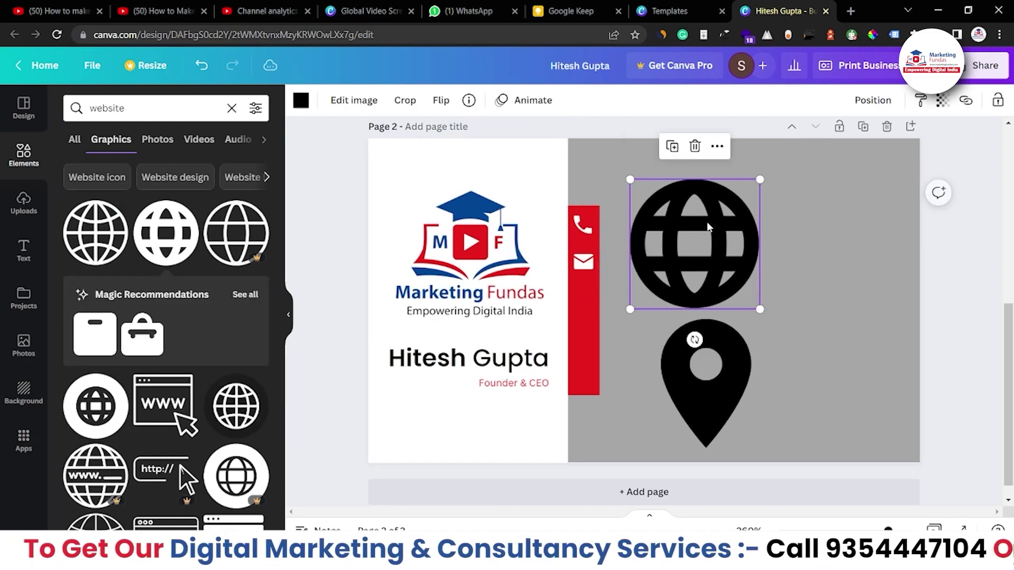
click(301, 100)
click(112, 201)
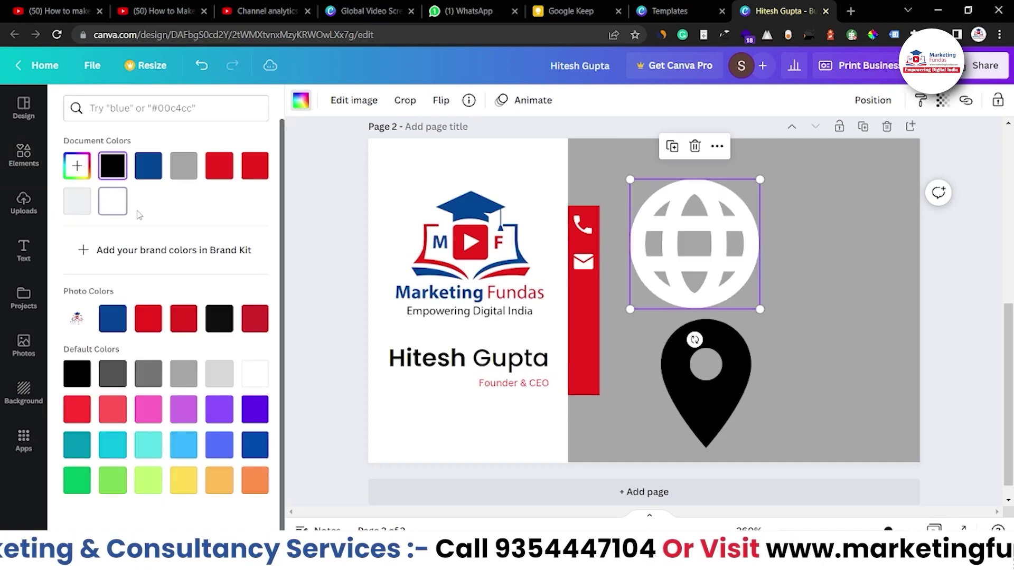
drag(628, 178, 592, 367)
Turn the location pin white and shrink it onto the bottom of the red strip.
click(683, 344)
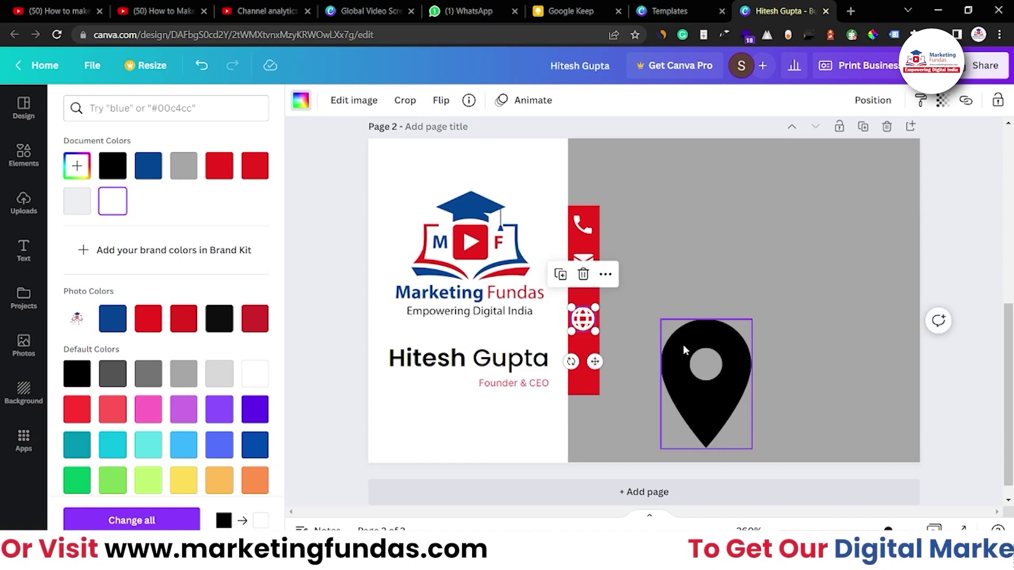
click(301, 101)
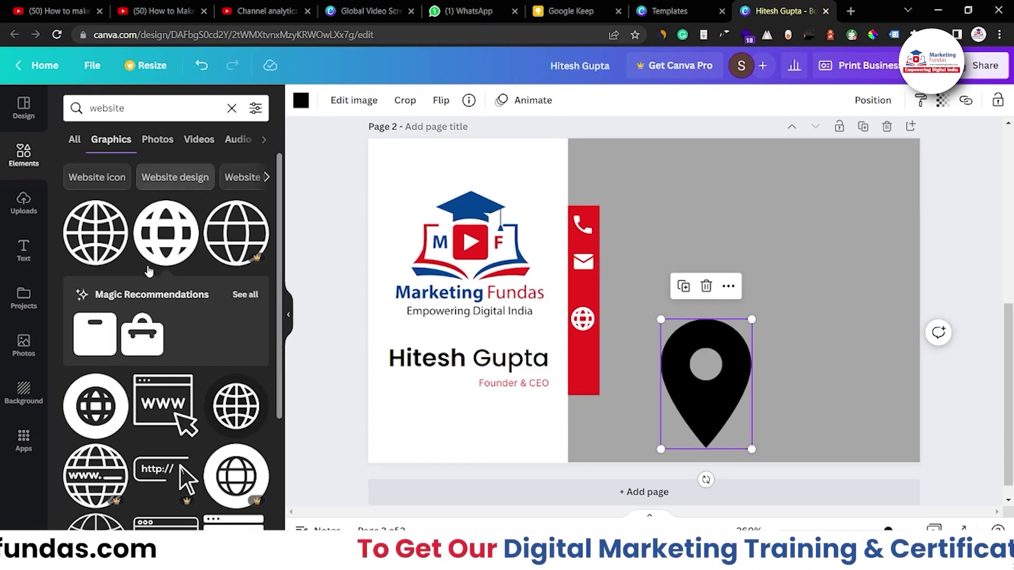
click(301, 102)
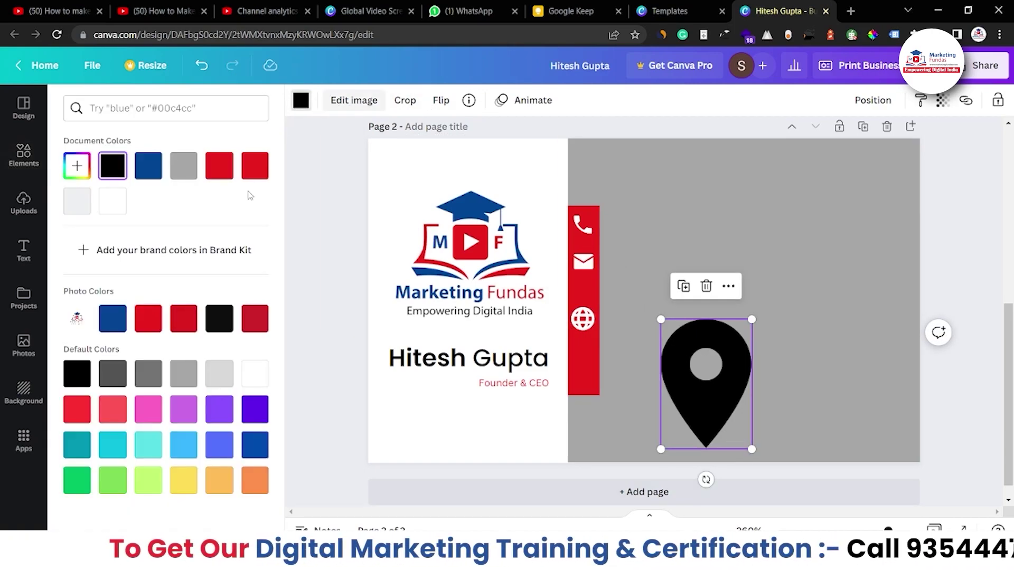
click(108, 210)
drag(661, 319, 584, 373)
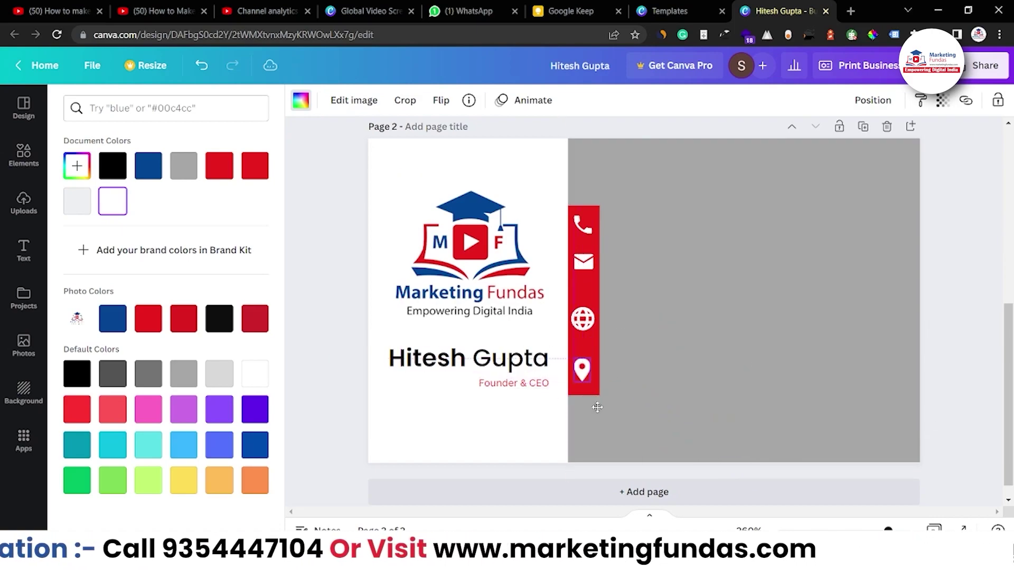
Nudge the envelope, phone, pin and globe icons into even alignment on the strip.
drag(584, 262, 585, 272)
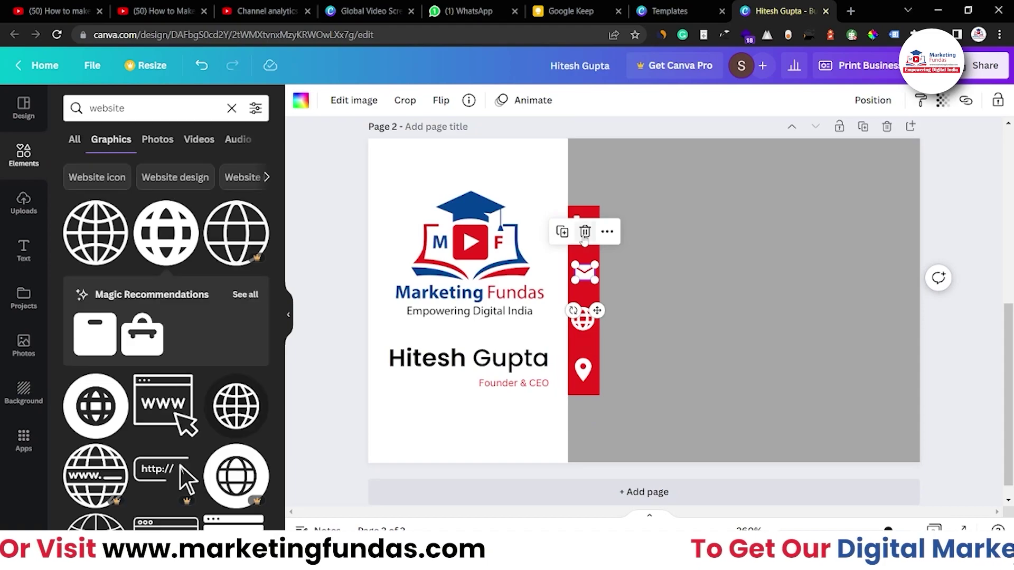
click(625, 229)
drag(583, 225, 585, 228)
click(641, 274)
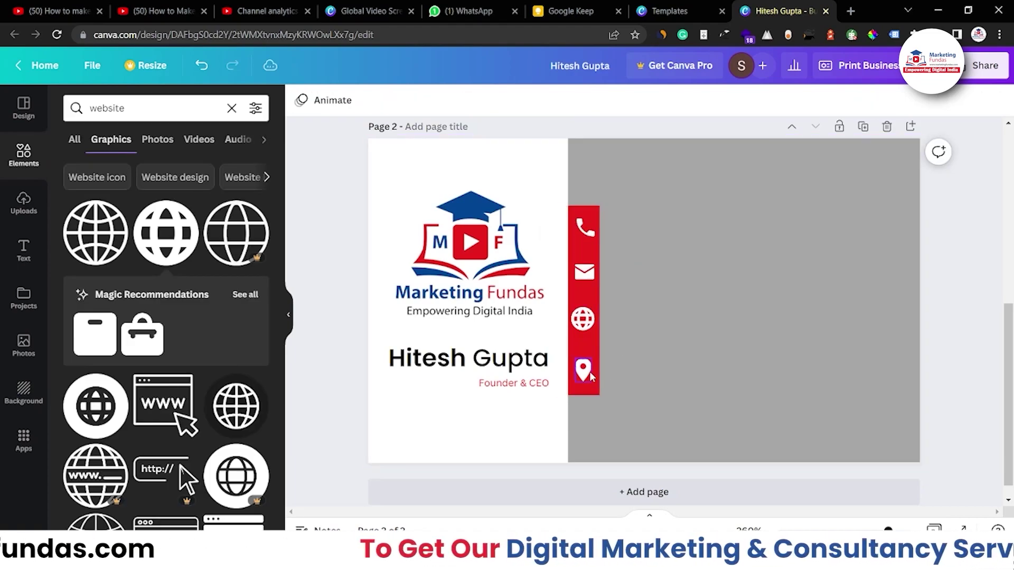
drag(584, 374, 589, 369)
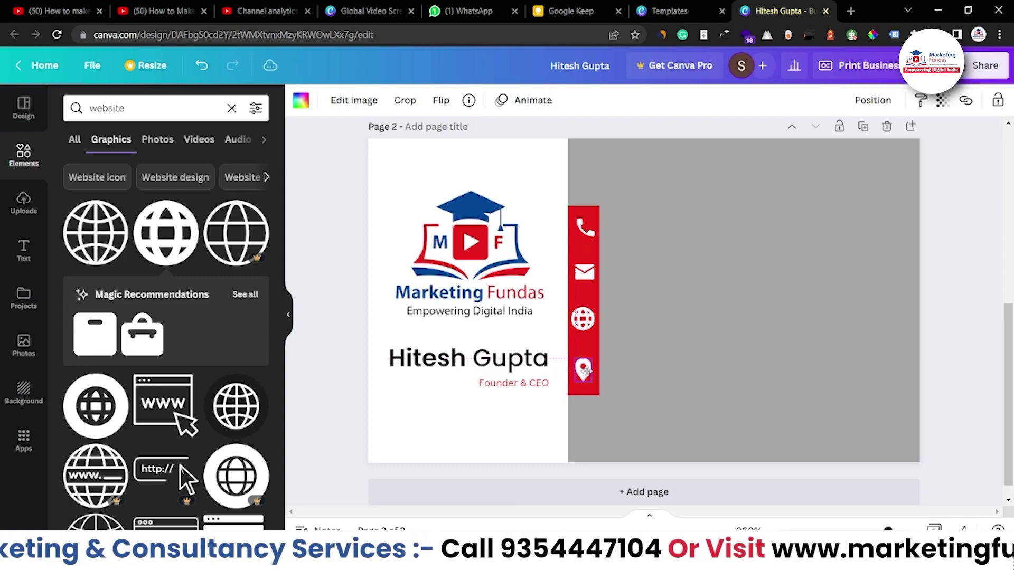
click(642, 353)
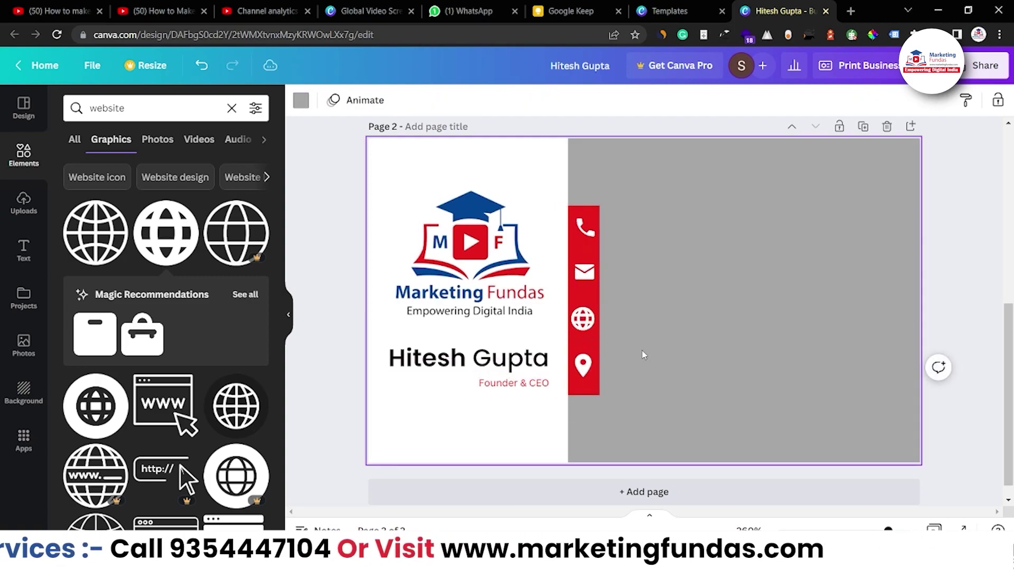
click(584, 318)
drag(572, 308, 585, 318)
click(569, 335)
click(612, 322)
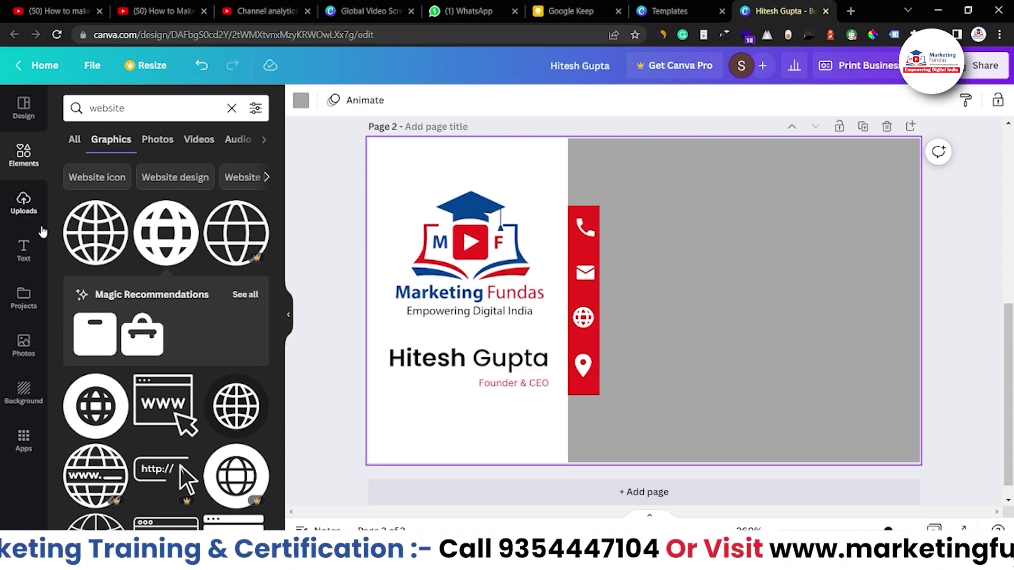
click(23, 251)
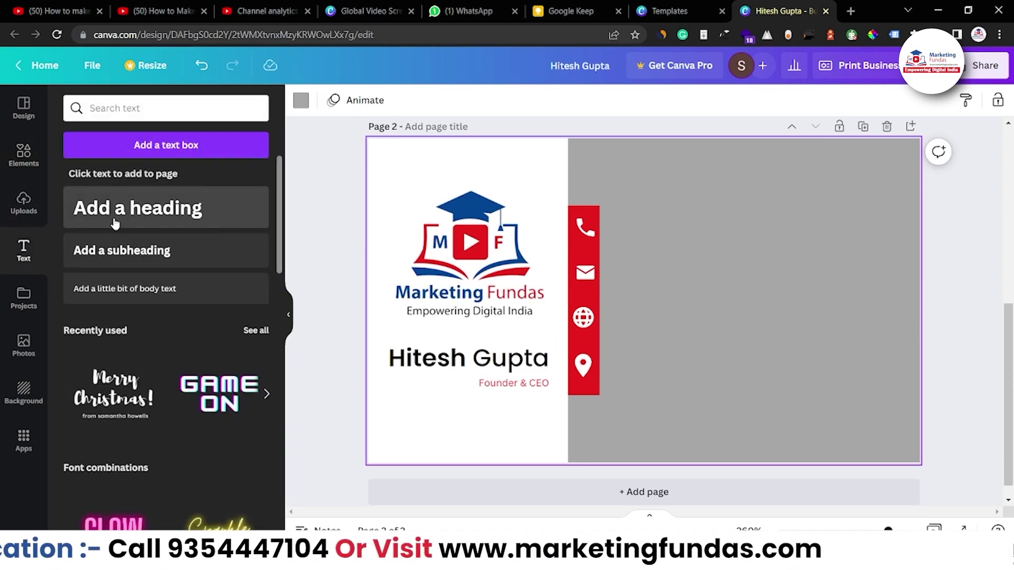
Add a heading with the phone number, shrink it and place it beside the phone icon.
click(115, 224)
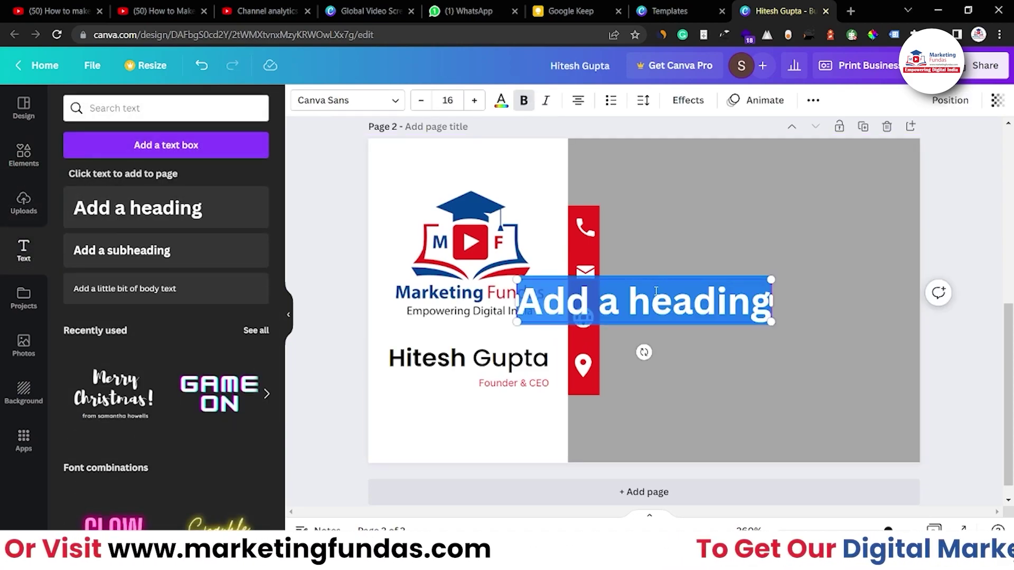
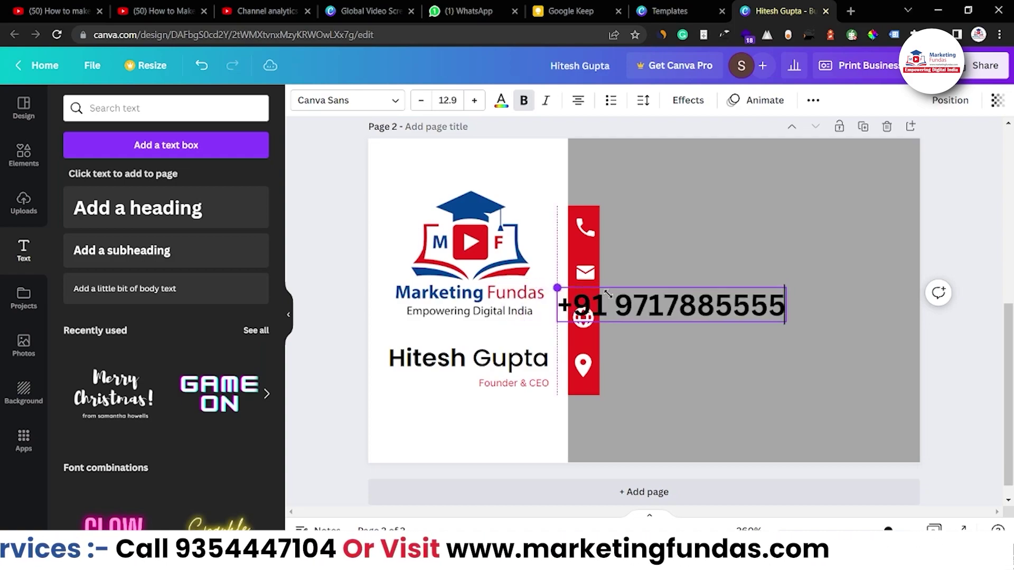
drag(608, 294, 659, 302)
drag(731, 349, 691, 266)
click(659, 294)
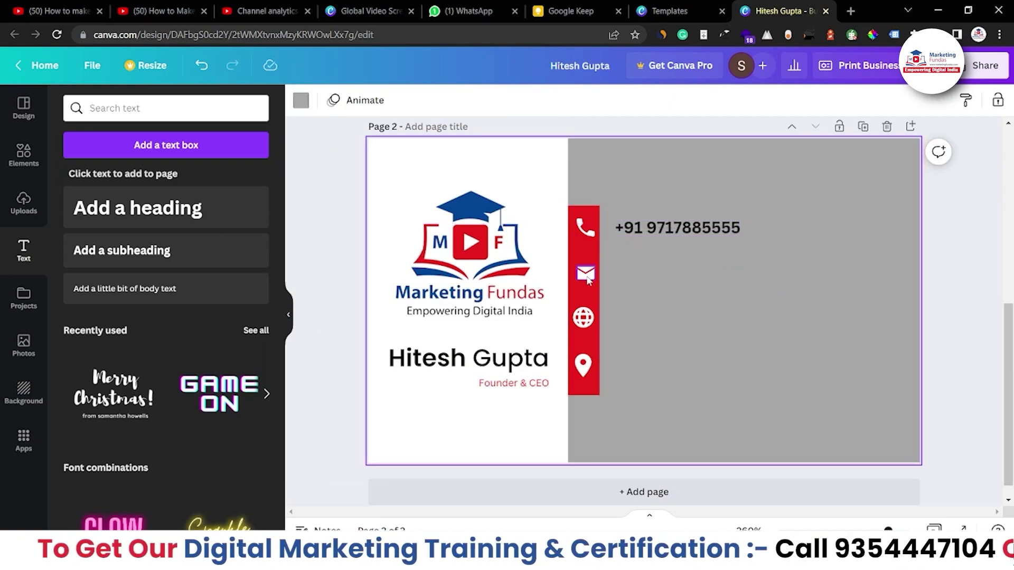
Add a heading containing the company e-mail address, correcting stray characters.
click(158, 250)
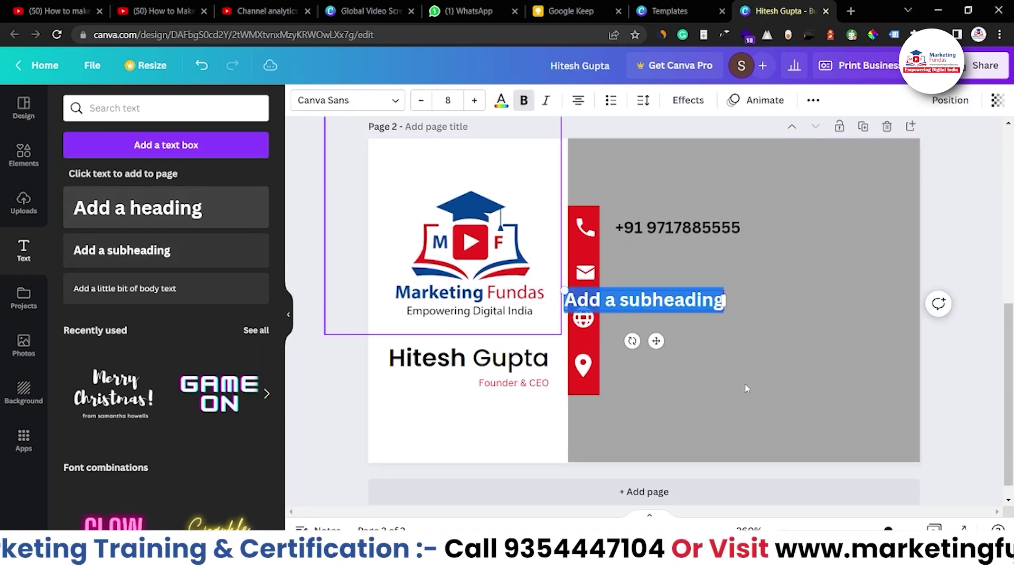
key(BackSpace)
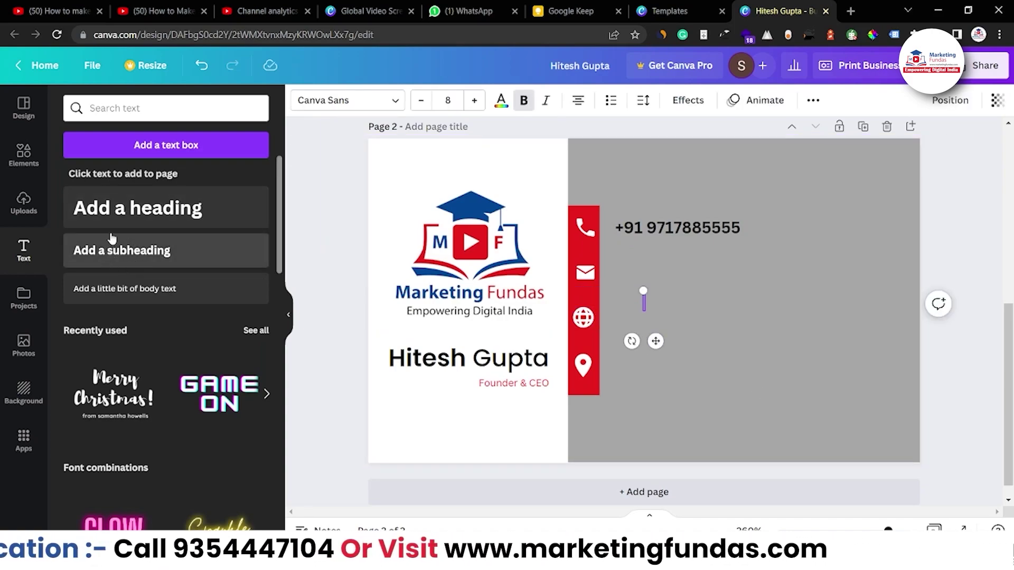
click(132, 209)
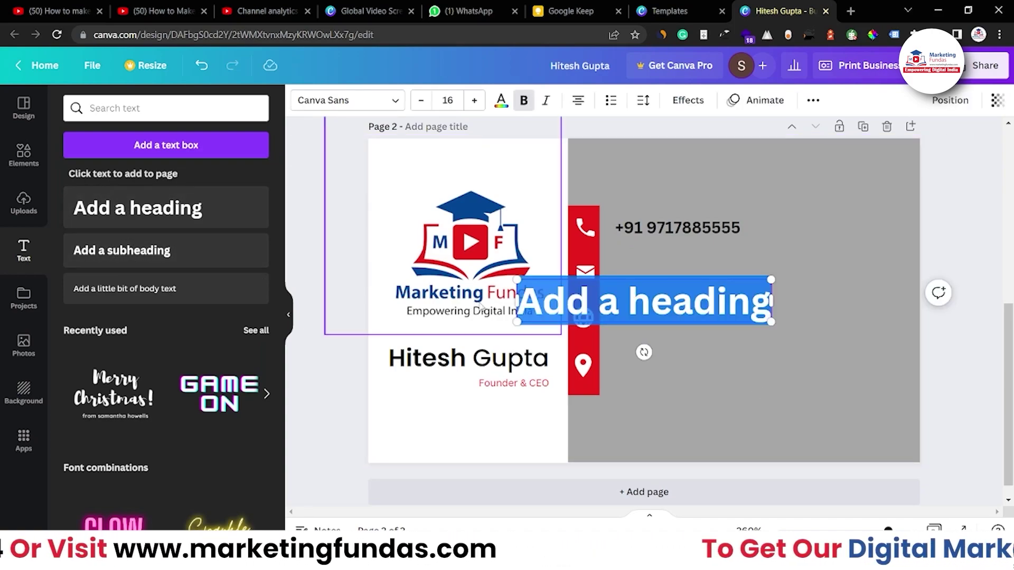
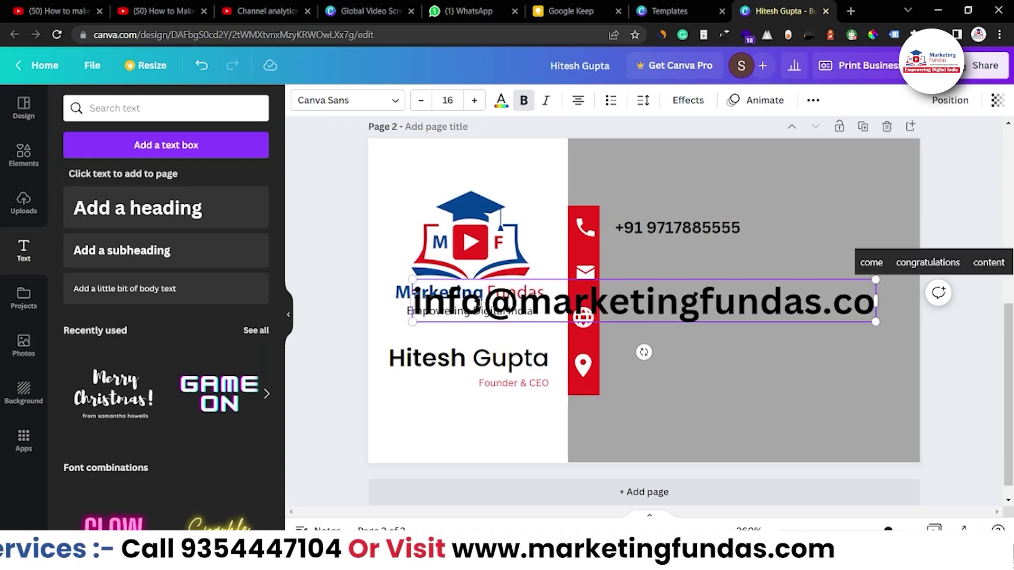
Shrink the e-mail line to size 7.1 and place it beside the envelope icon.
drag(394, 279, 771, 304)
drag(750, 317, 686, 308)
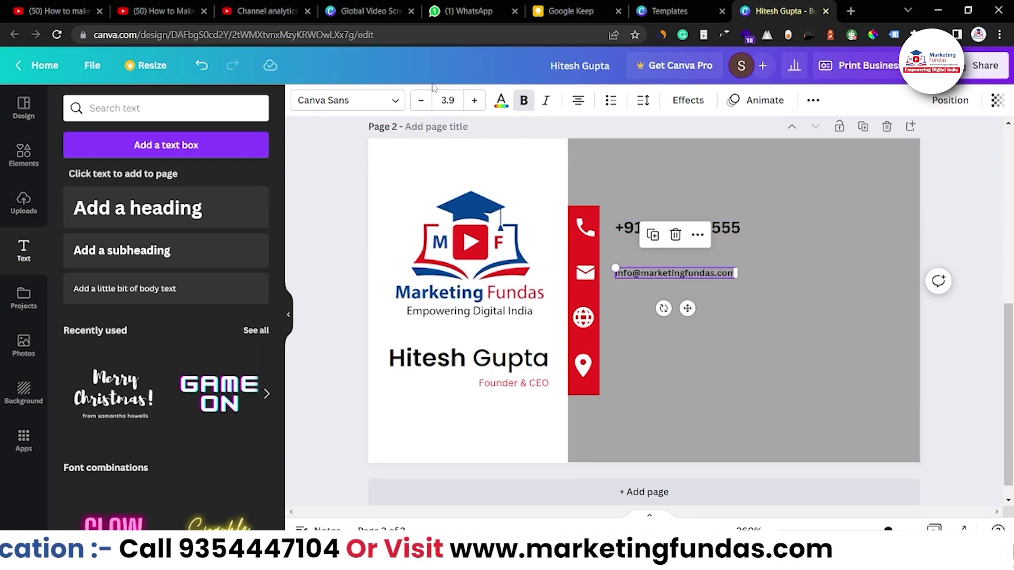
click(448, 100)
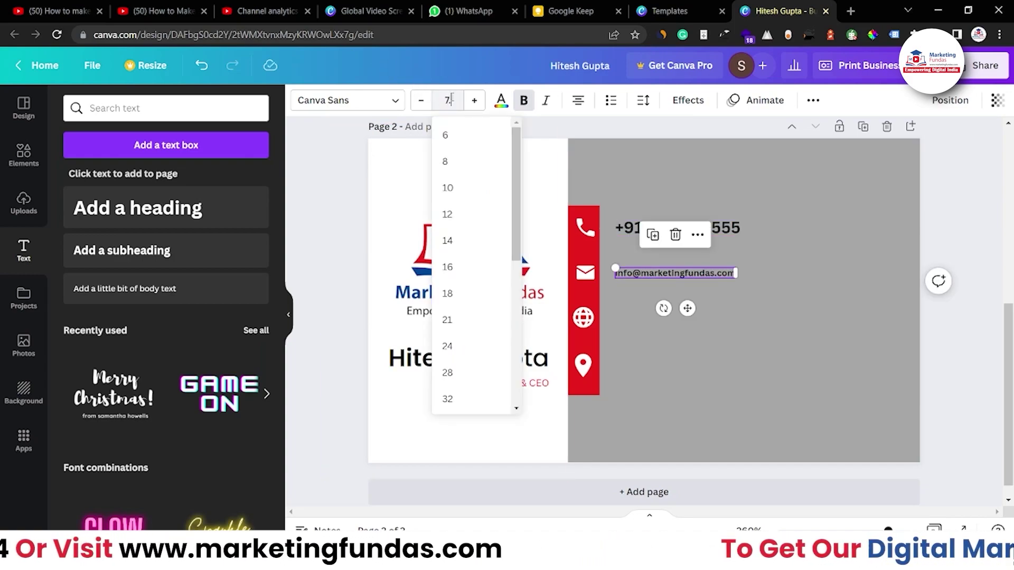
key(Return)
click(660, 317)
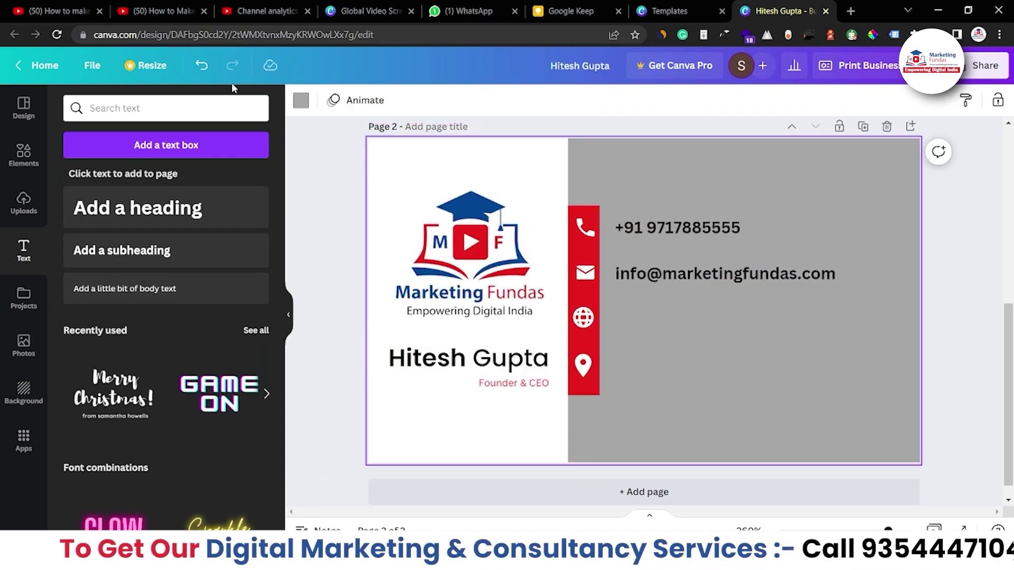
click(180, 202)
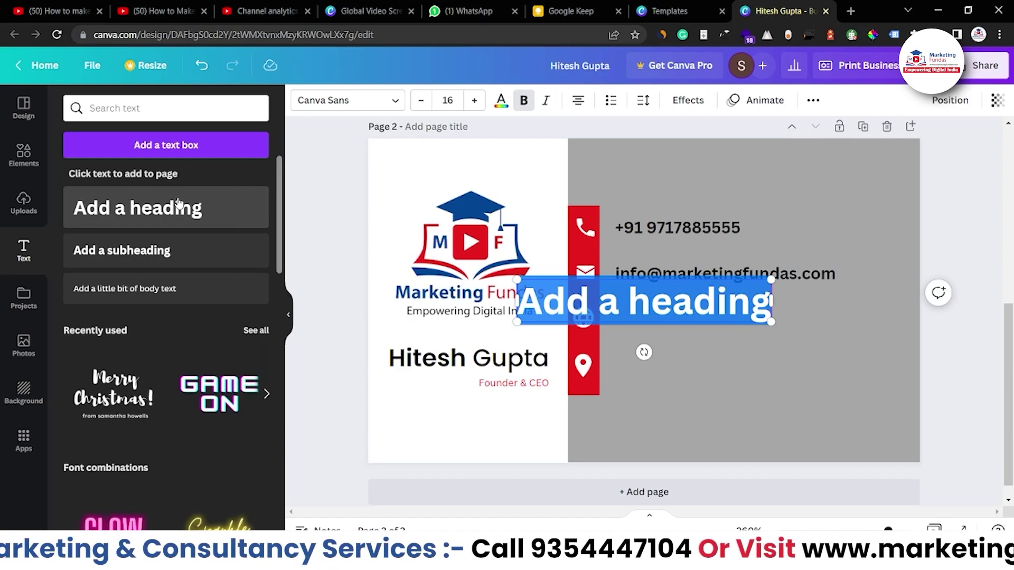
text(www.mar)
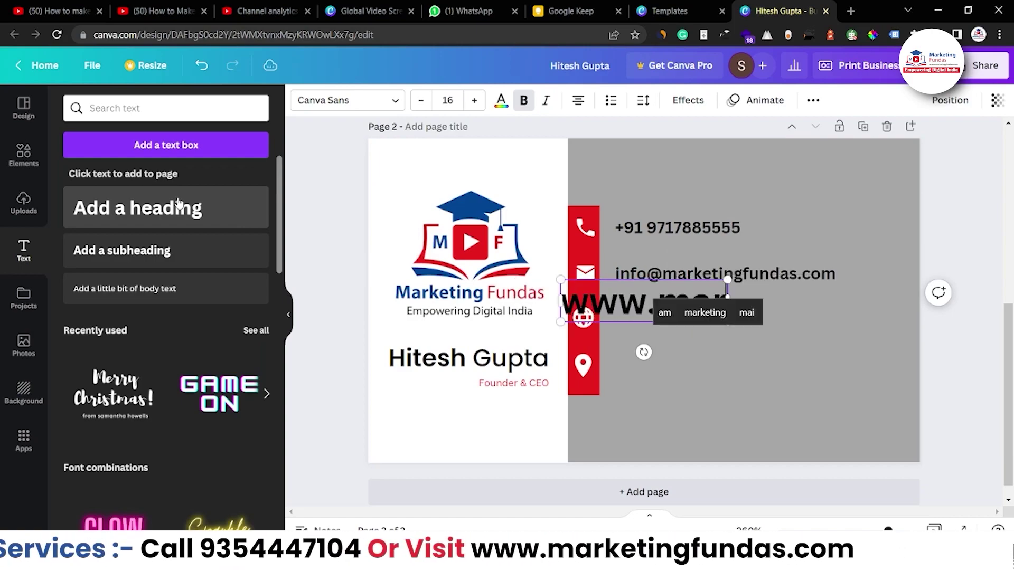
text(ketingfu)
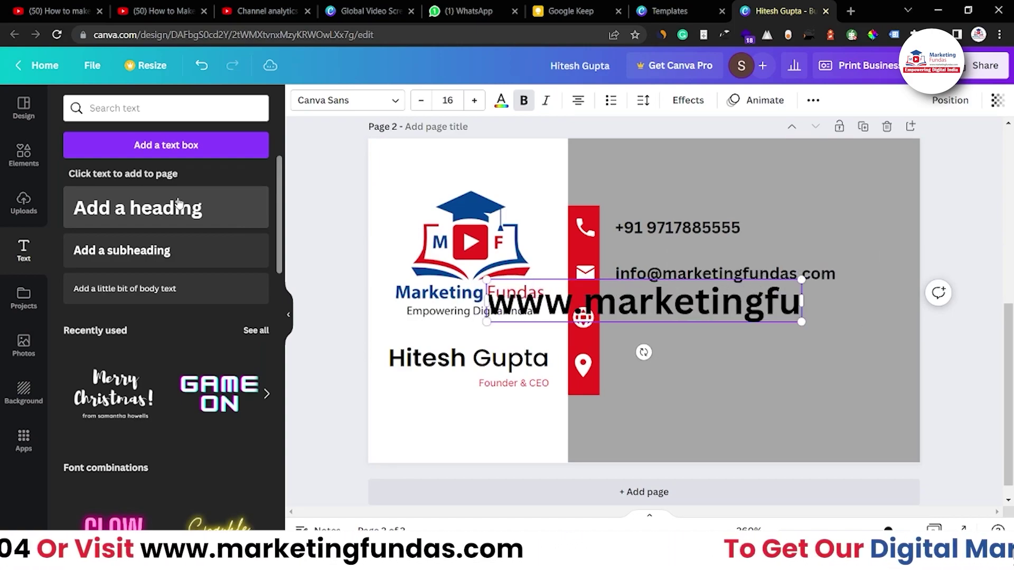
text(ndas.com)
key(ctrl+a)
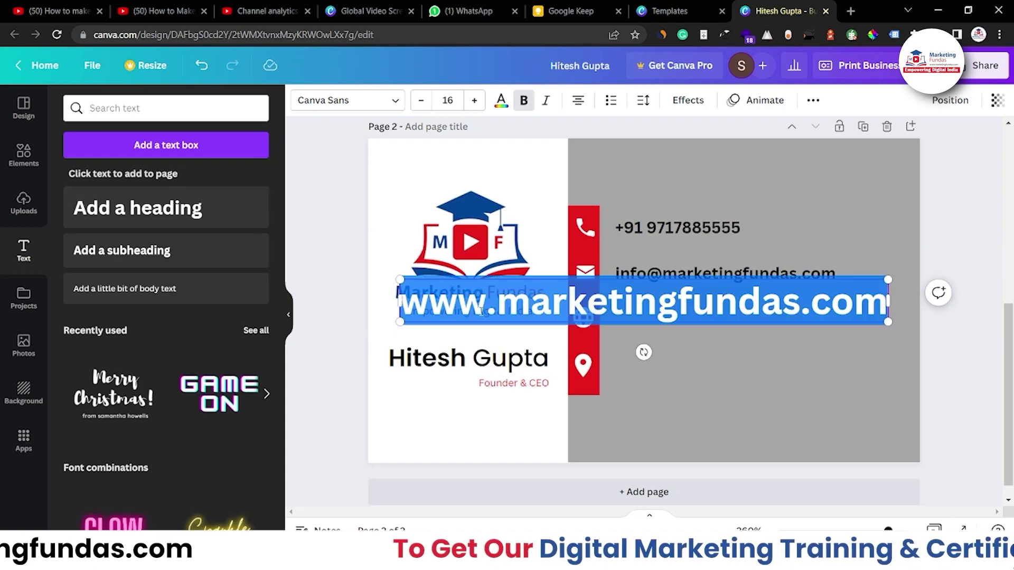
click(449, 101)
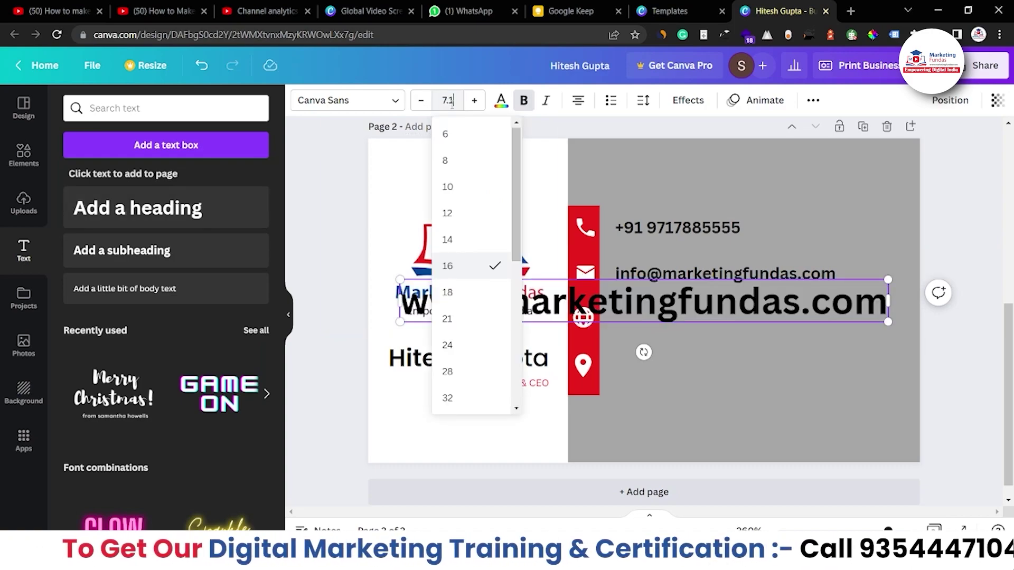